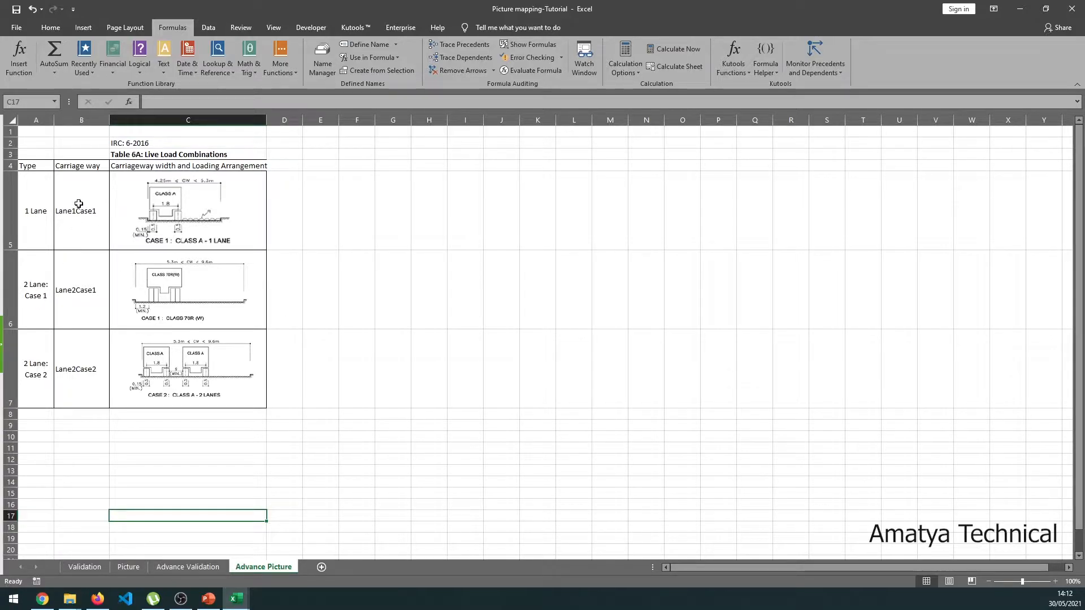
- Name the carriage way codes B5:B7 'Carriage_way' from their header and verify the range
drag(95, 166, 97, 365)
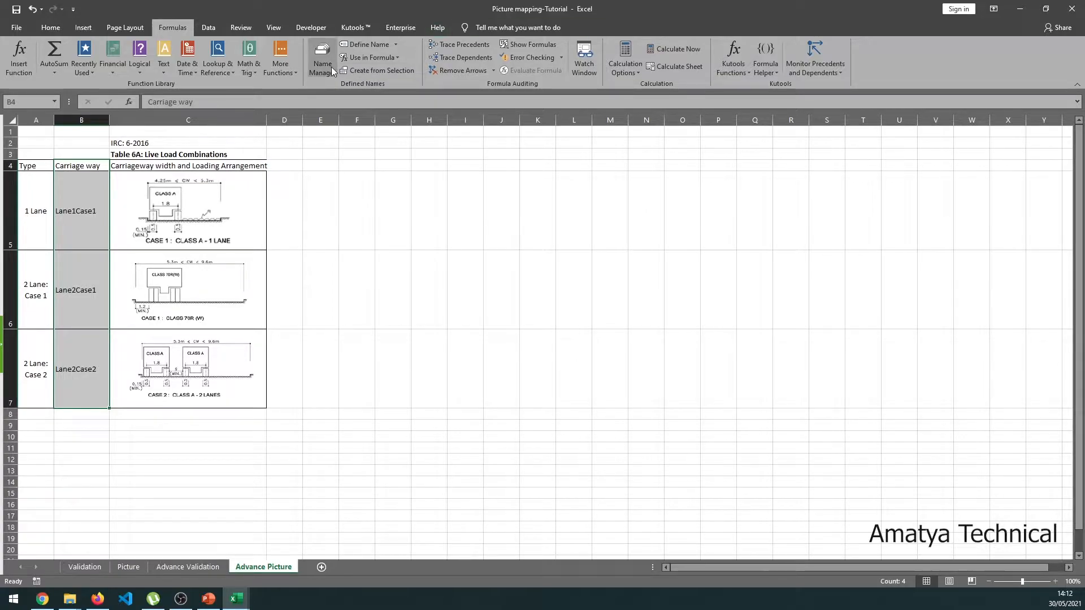
click(381, 71)
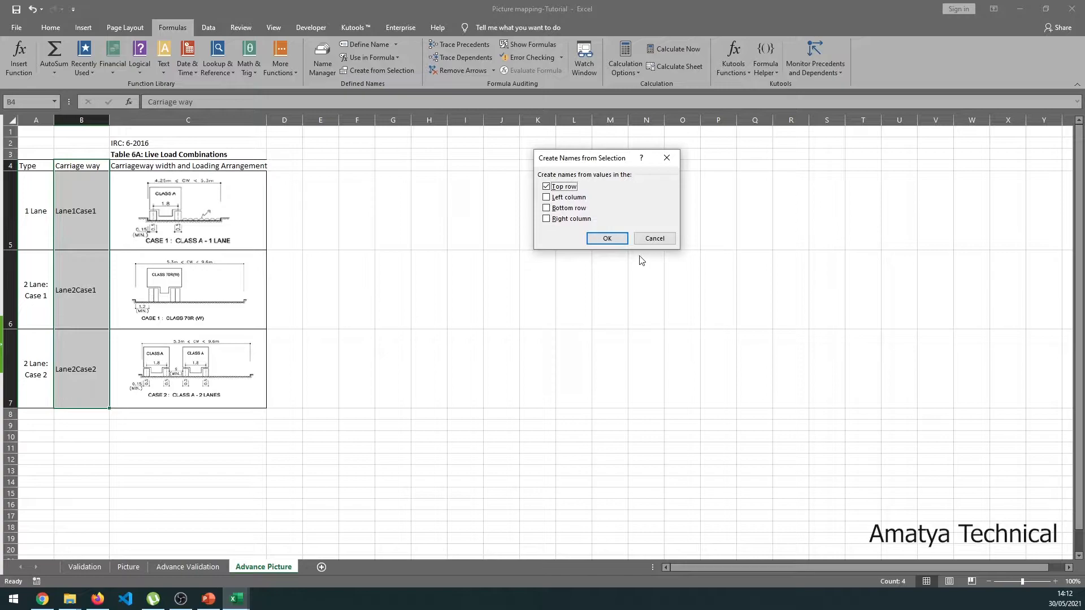
click(607, 238)
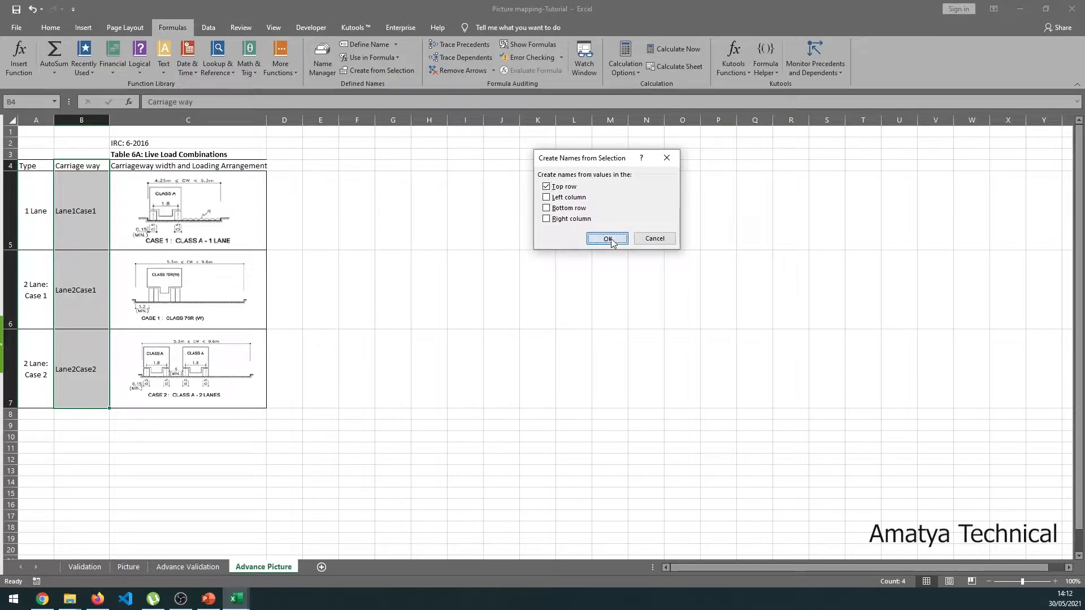
click(83, 200)
drag(83, 199, 77, 337)
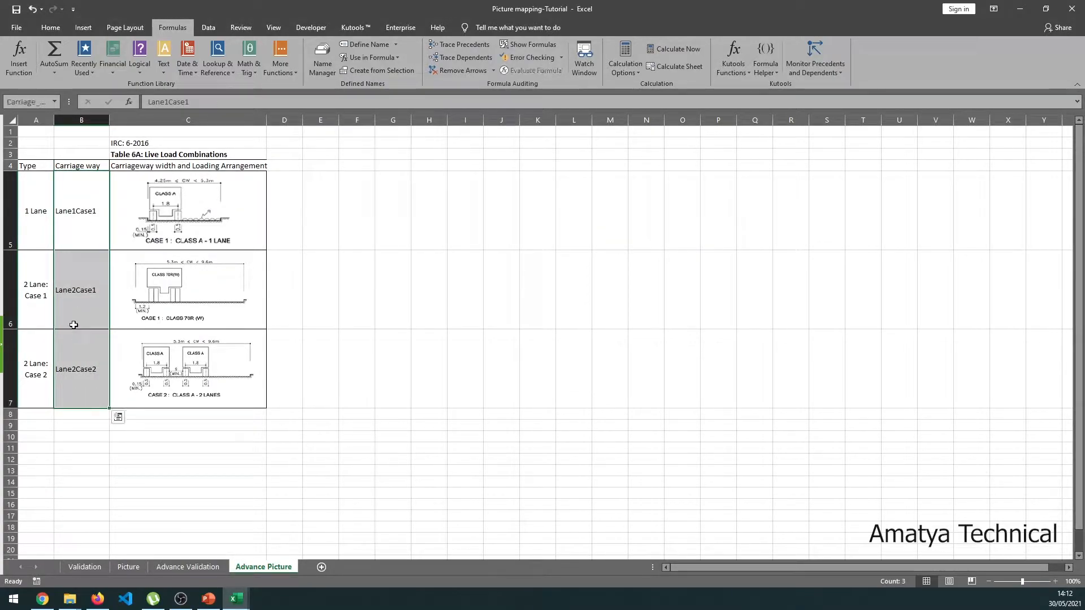
click(55, 101)
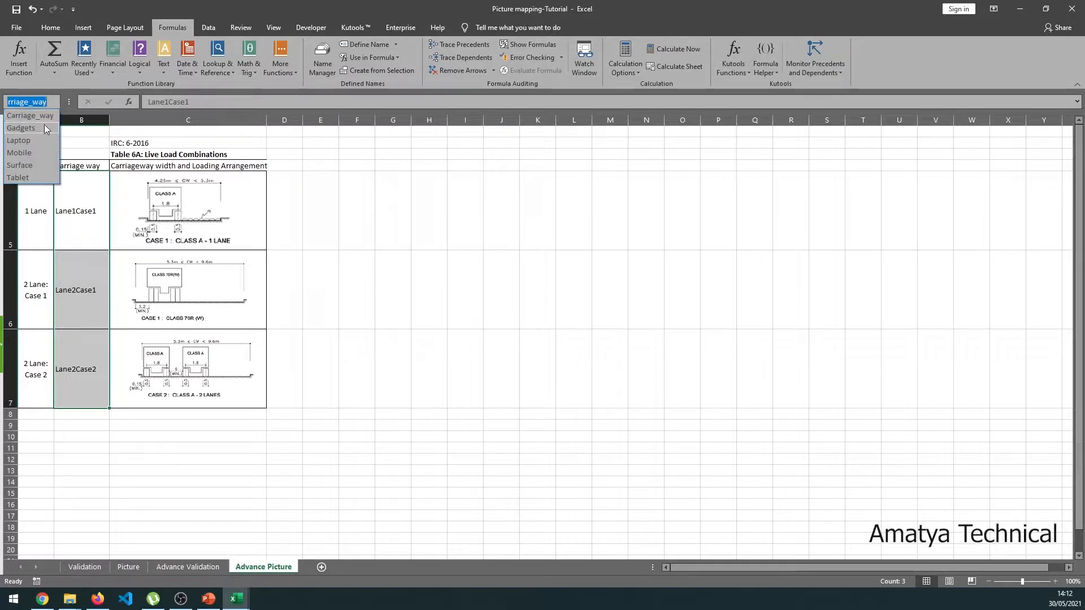
key(Escape)
key(Return)
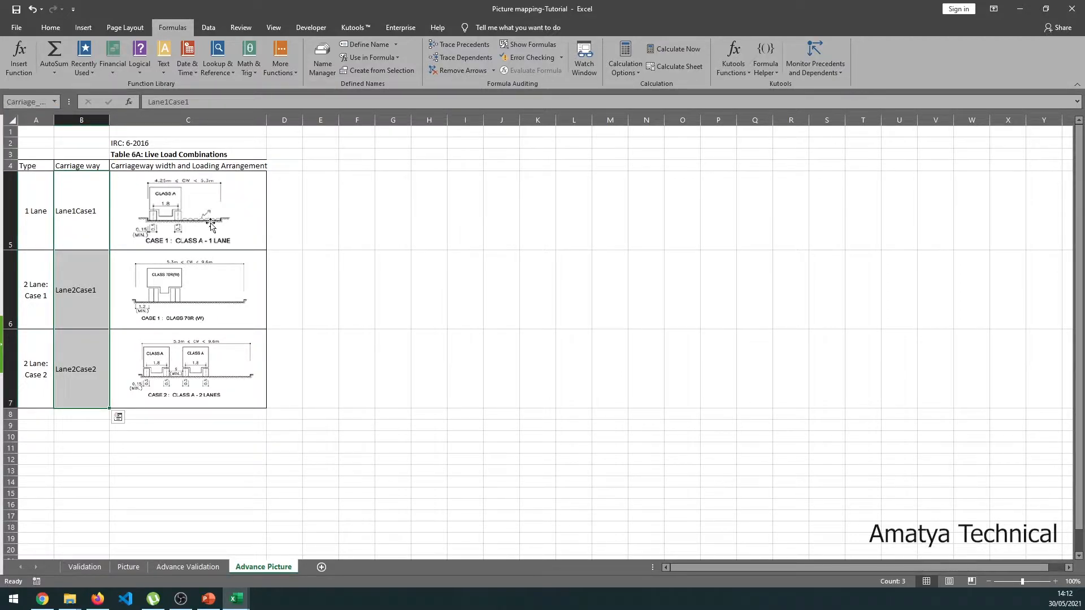
- Name each diagram cell in C5:C7 after its column B code, such as Lane1Case1
click(257, 203)
drag(99, 201, 217, 380)
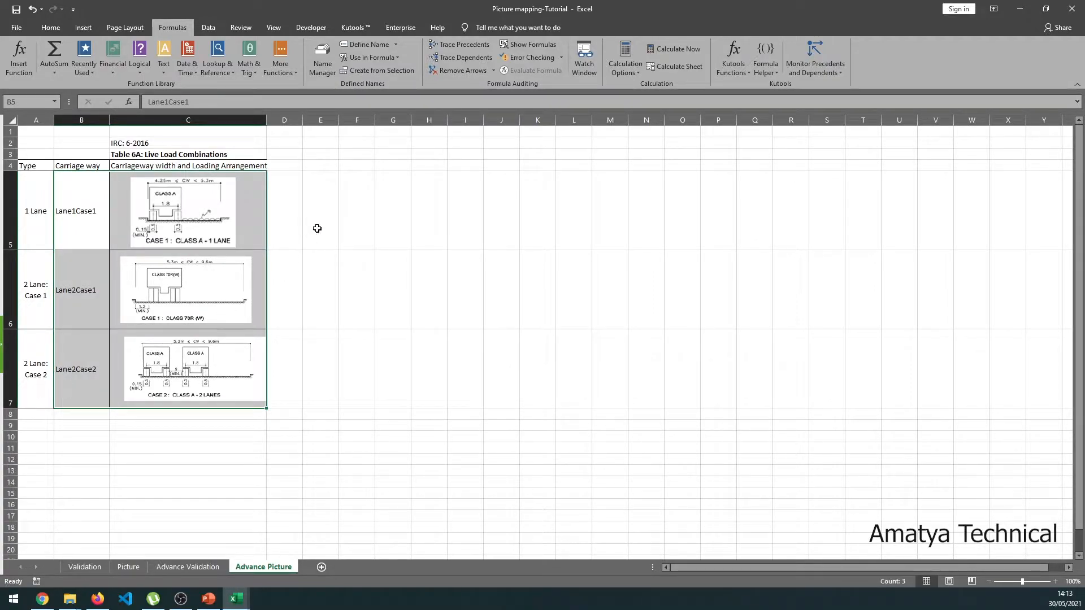
click(392, 70)
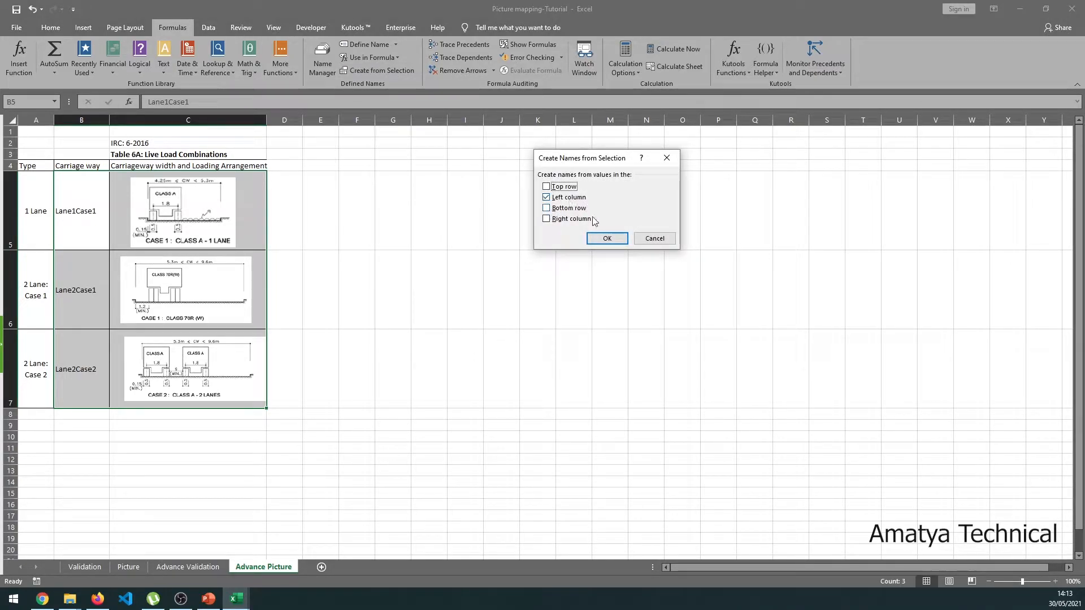
click(600, 238)
click(261, 212)
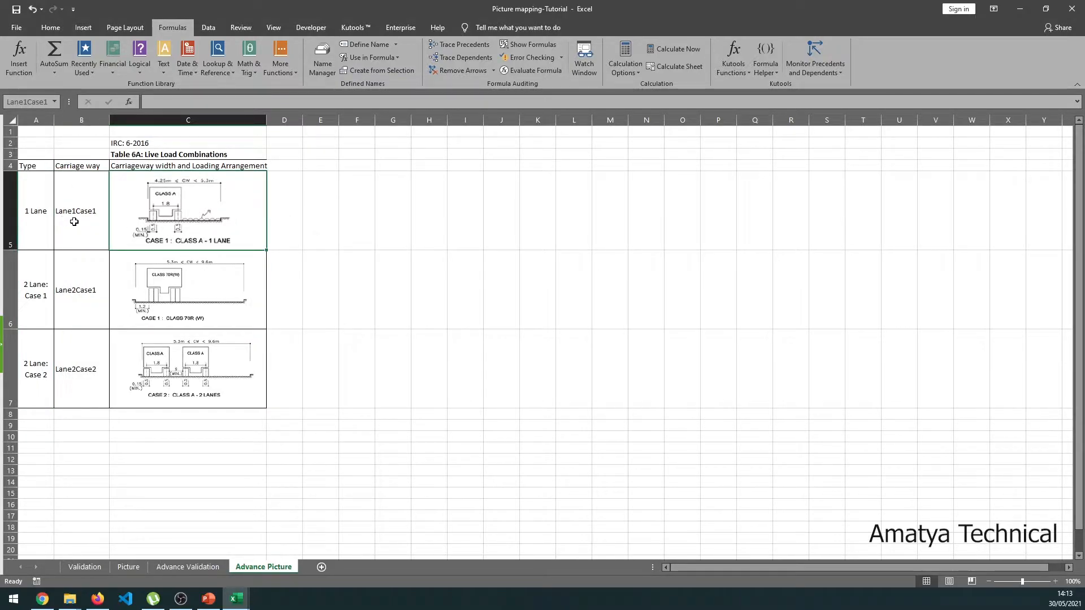
- Review the names of diagram cells C6 and C7 and the lane types in A5:A7
key(Down)
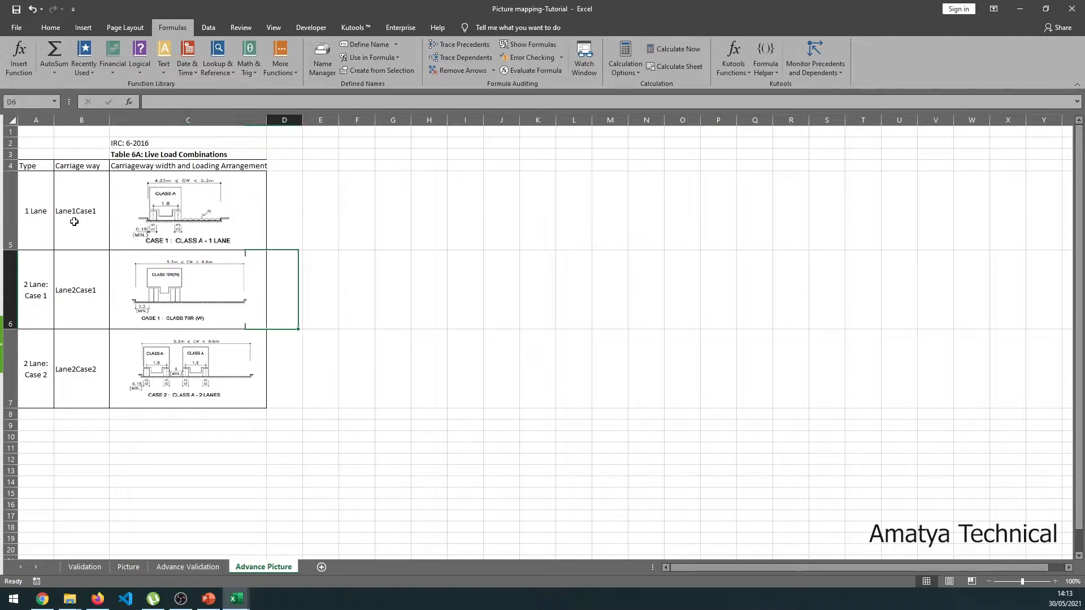
key(Down)
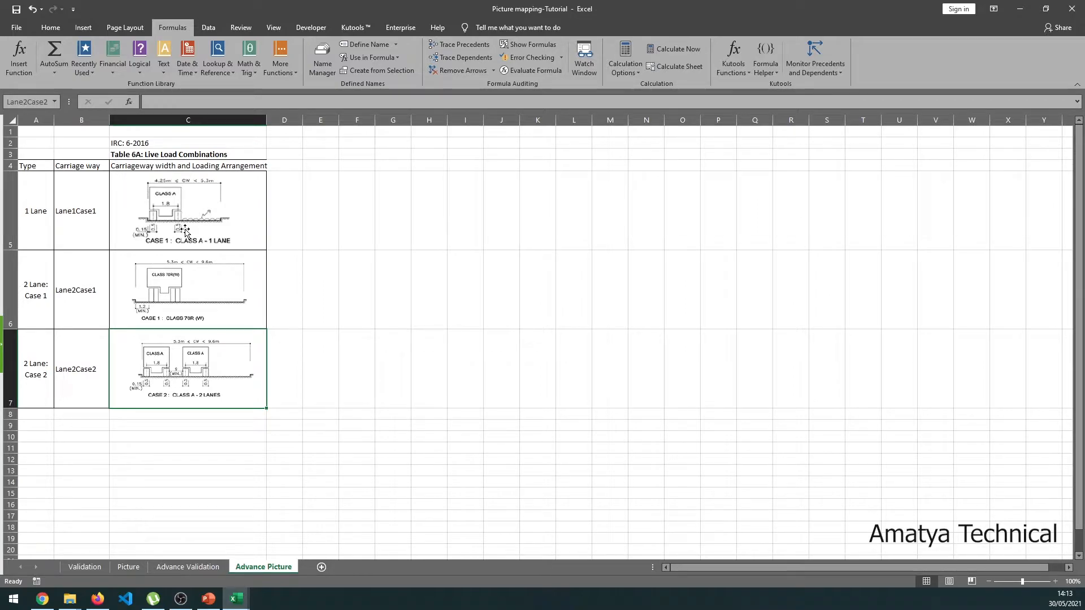
click(330, 229)
click(39, 206)
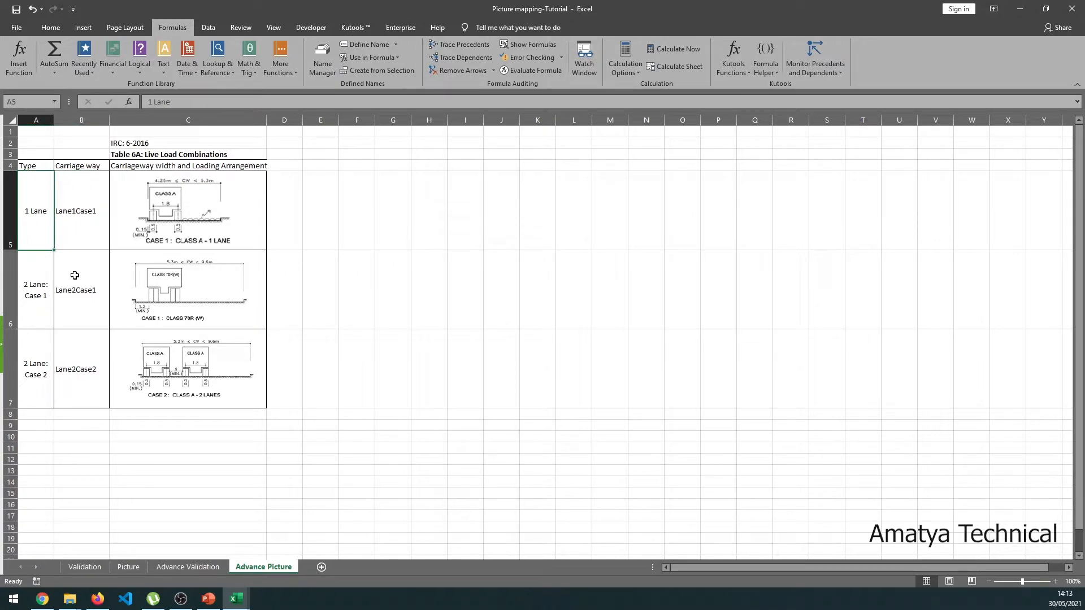
key(Down)
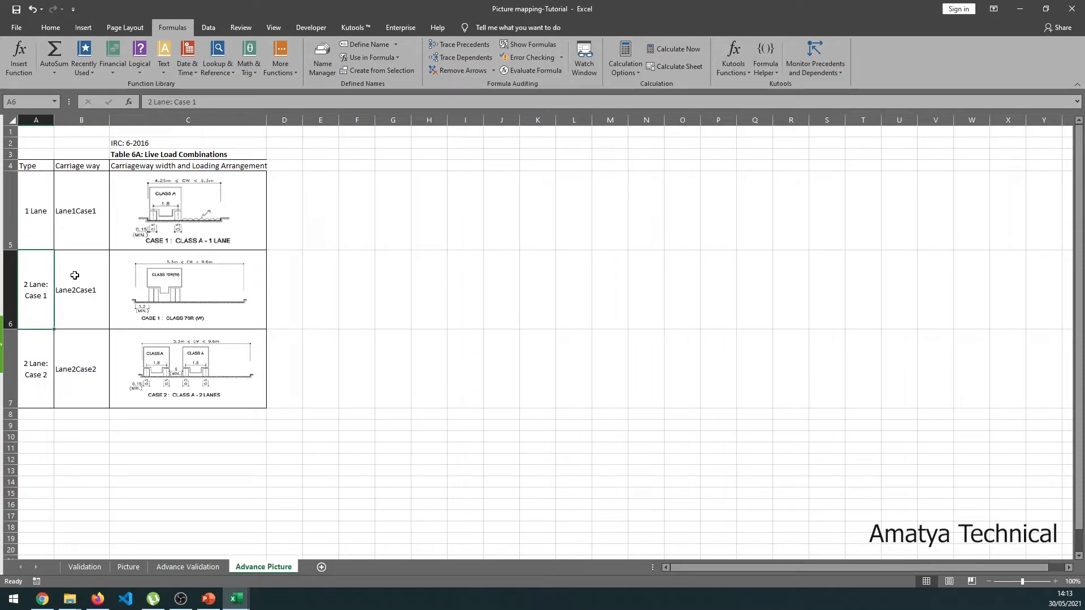
key(Down)
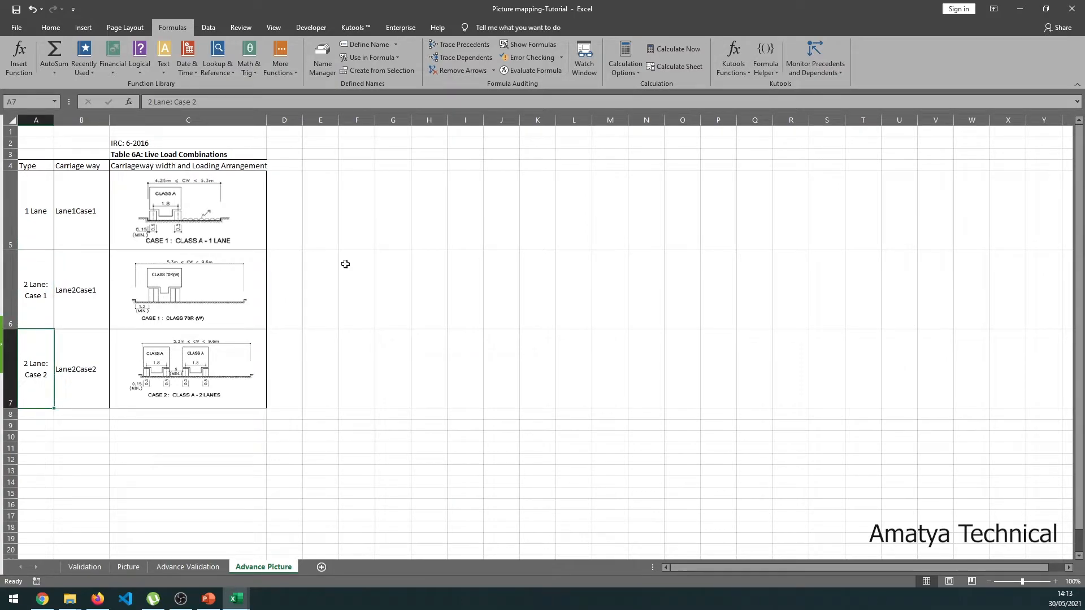
click(432, 253)
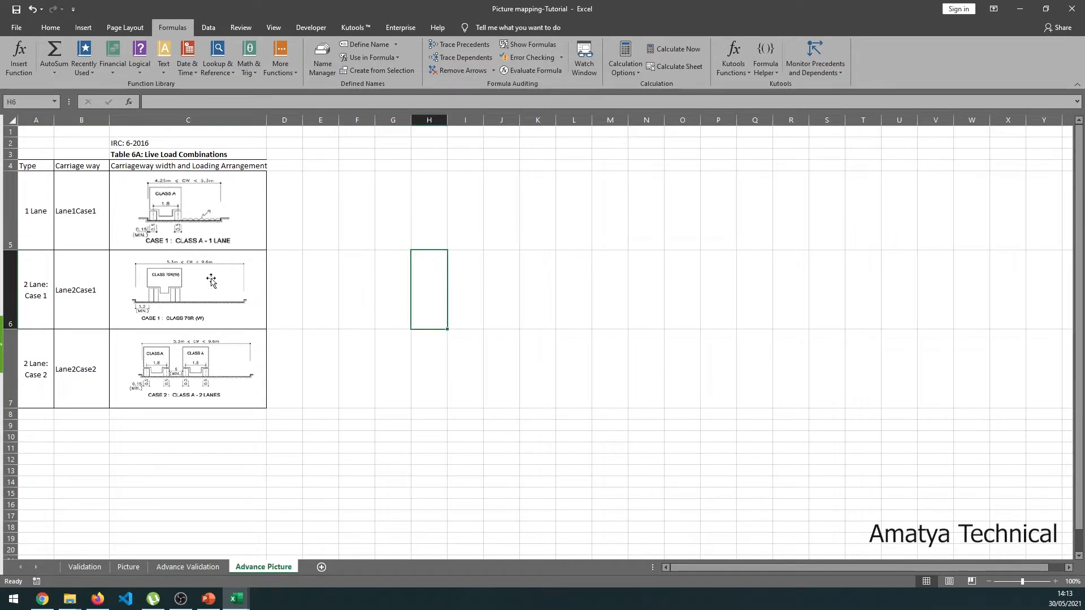
click(308, 212)
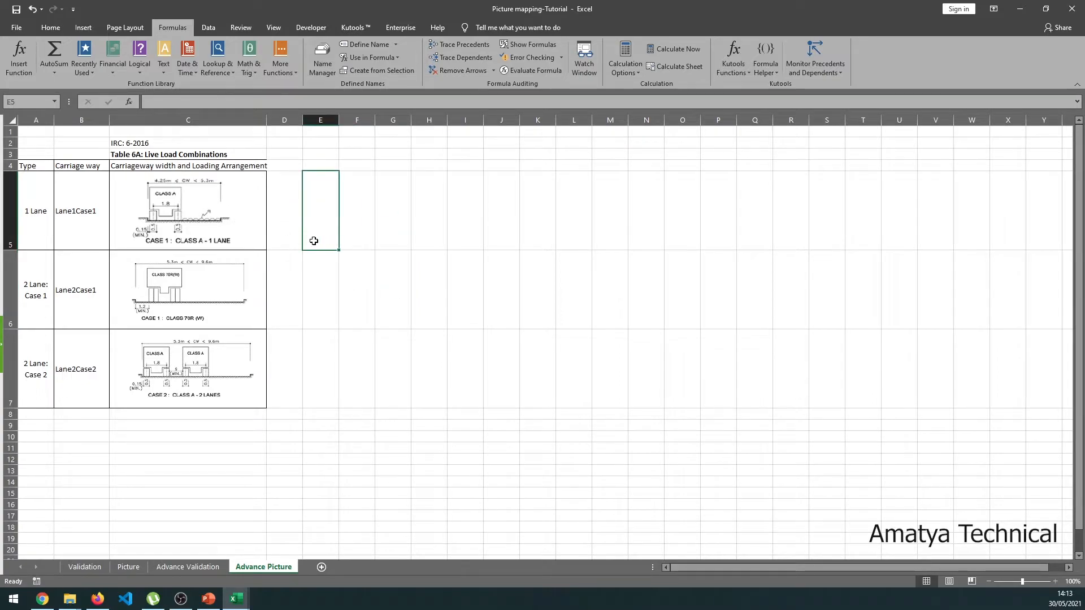
- Nudge the single-lane diagram picture in C5 slightly up, then go to Advance Validation
click(182, 223)
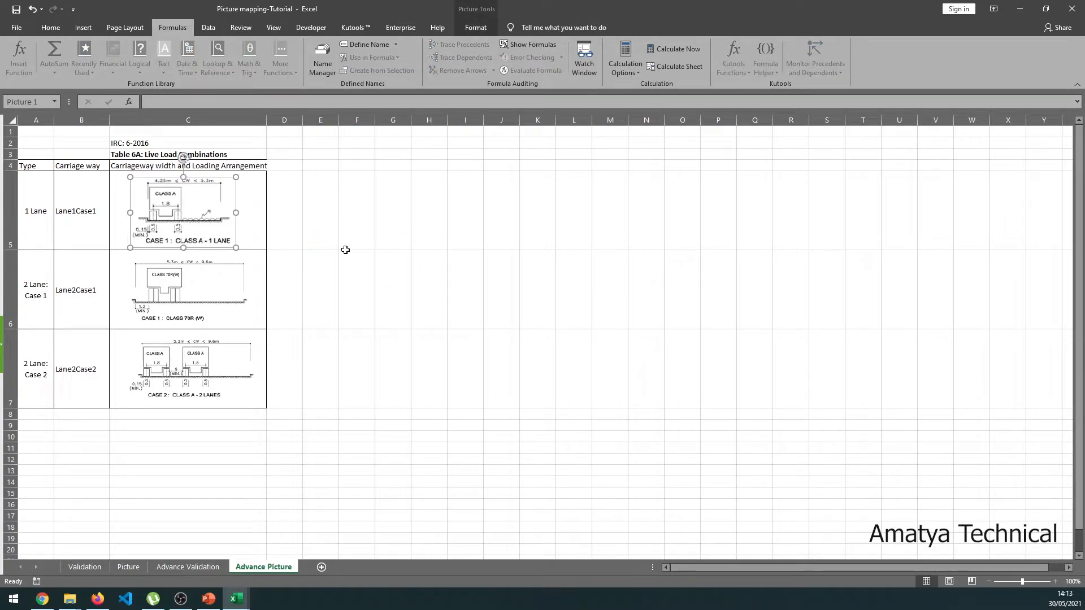
key(Up)
key(Up)
key(Up)
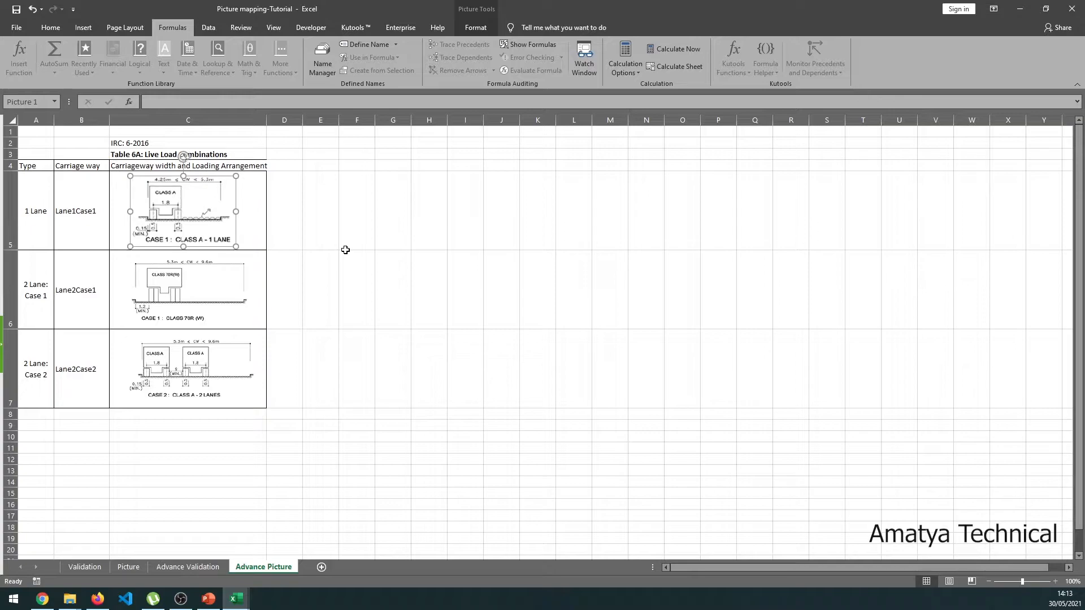
click(256, 210)
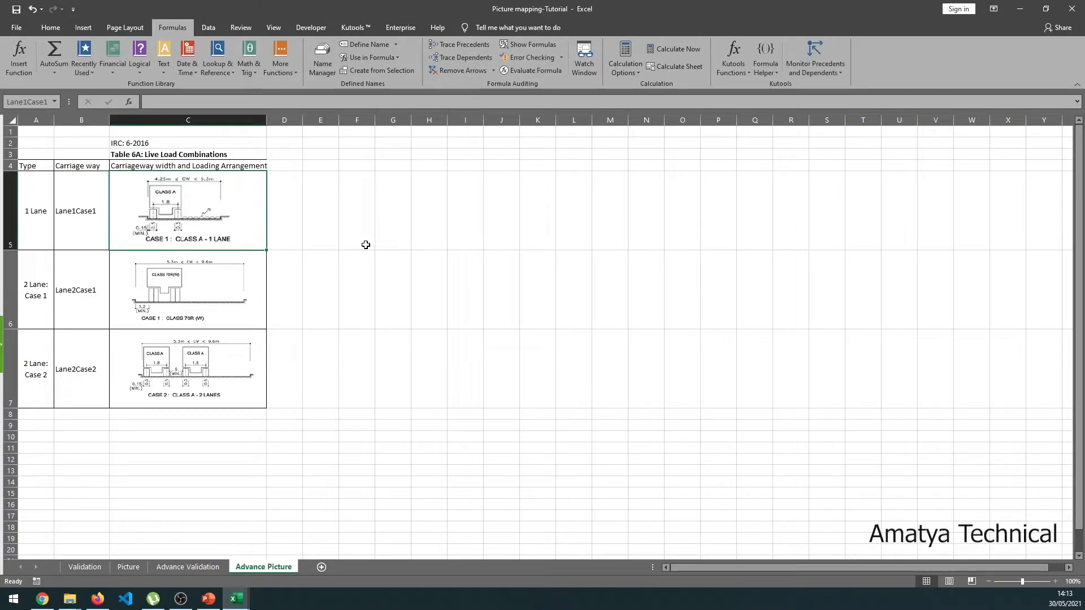
click(199, 208)
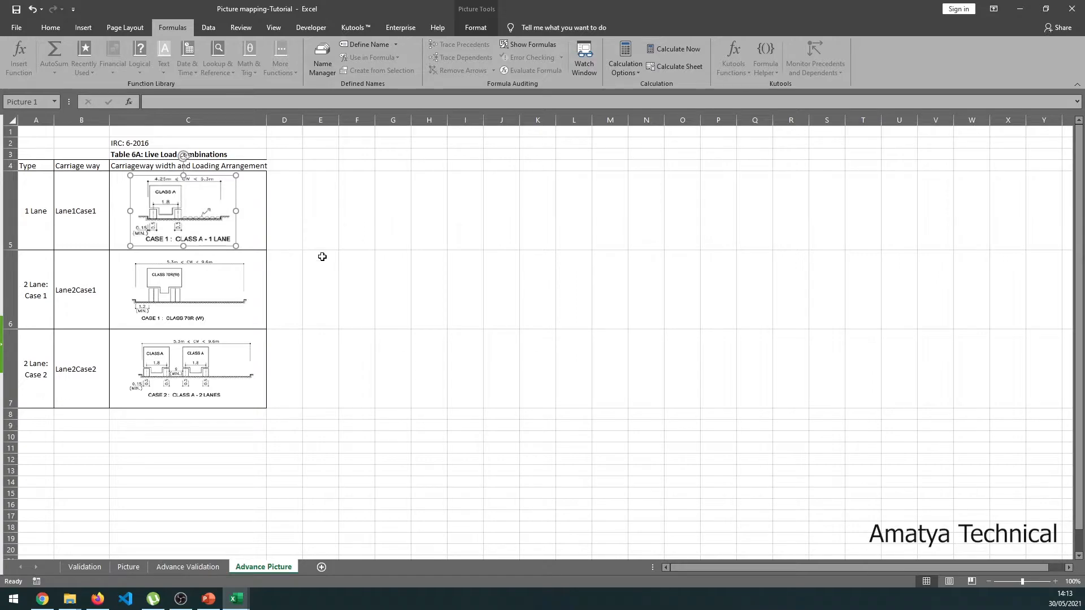
click(344, 319)
click(209, 568)
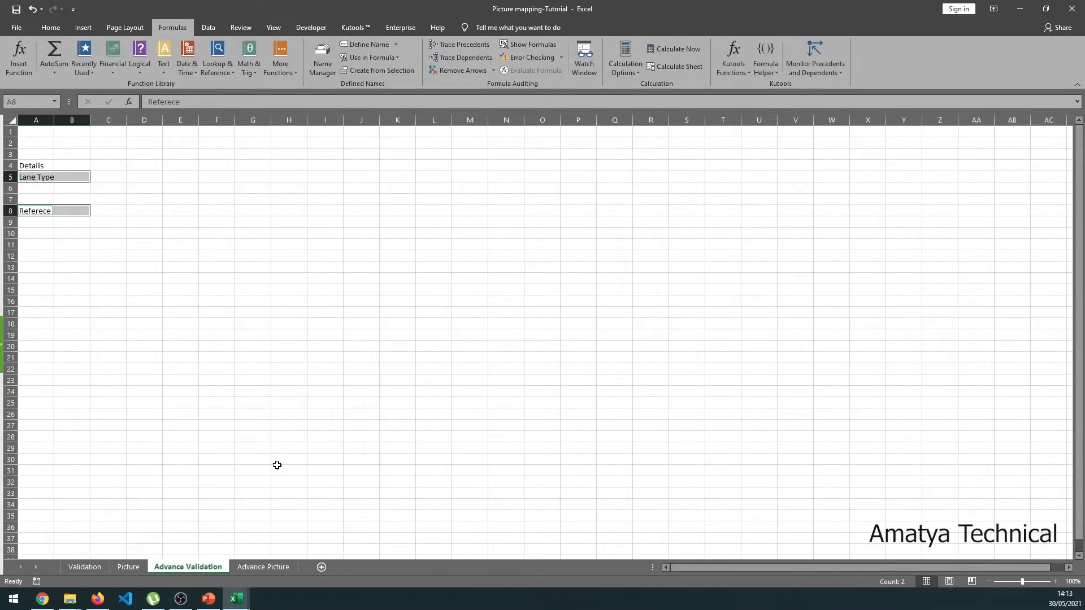
- Set Data Validation on Lane Type cell B5 to allow a List
click(74, 211)
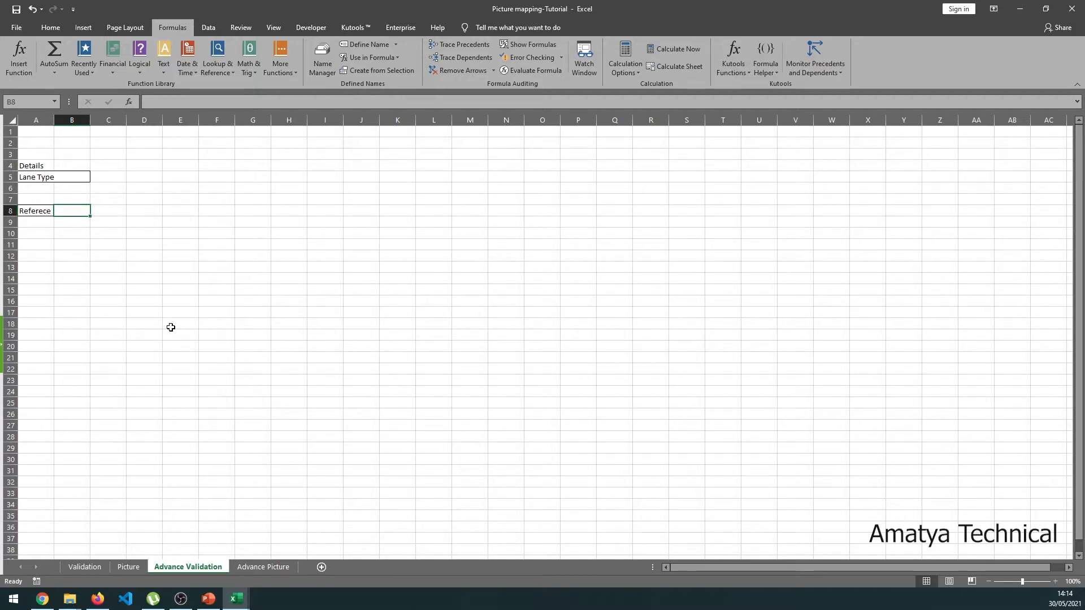
click(213, 32)
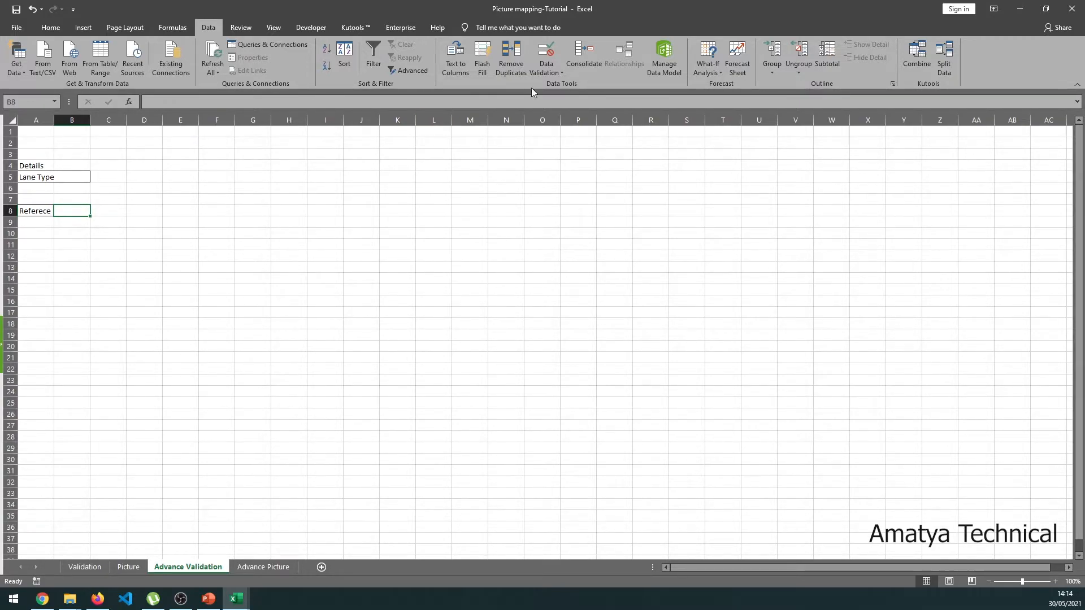
click(546, 68)
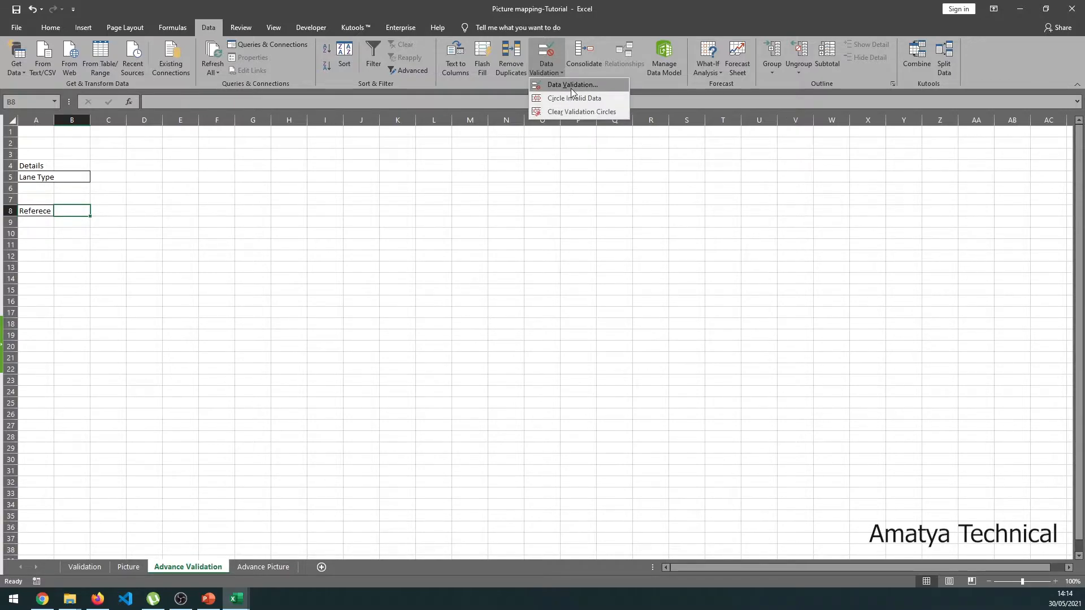
click(572, 86)
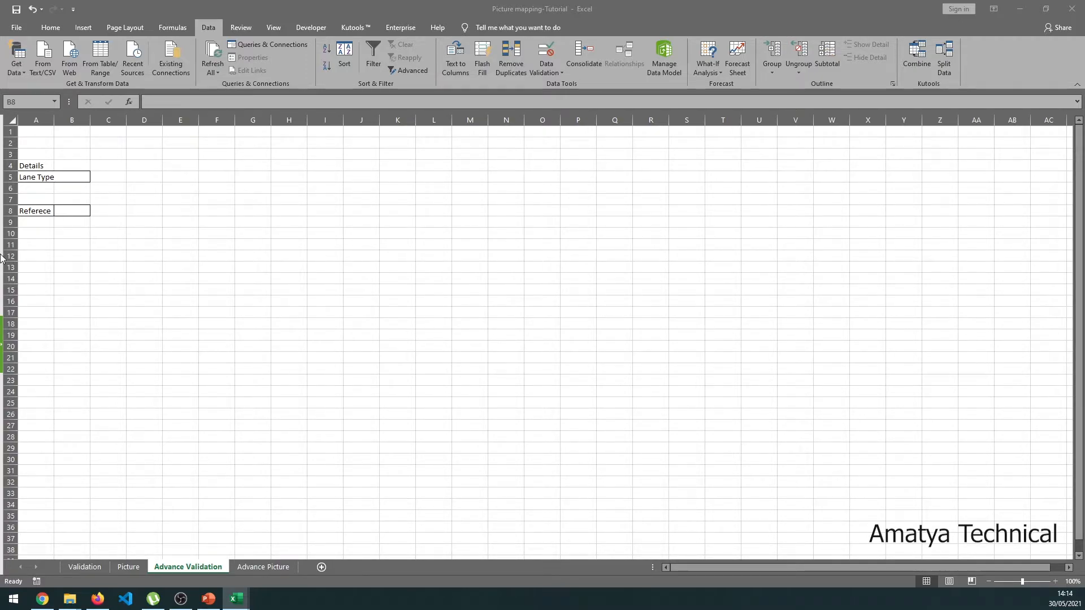
click(73, 176)
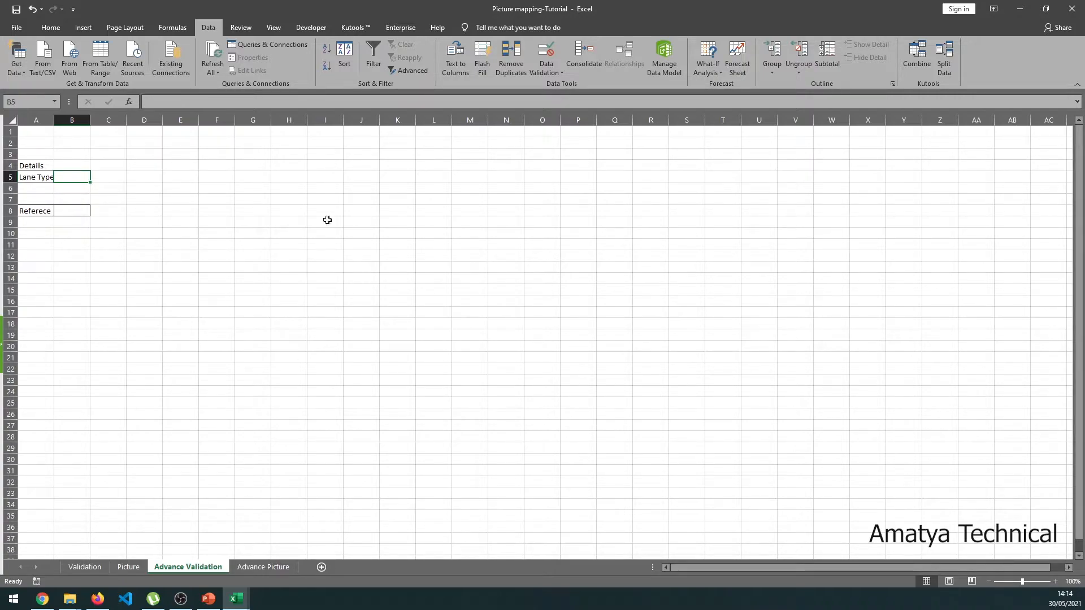
click(557, 73)
click(573, 90)
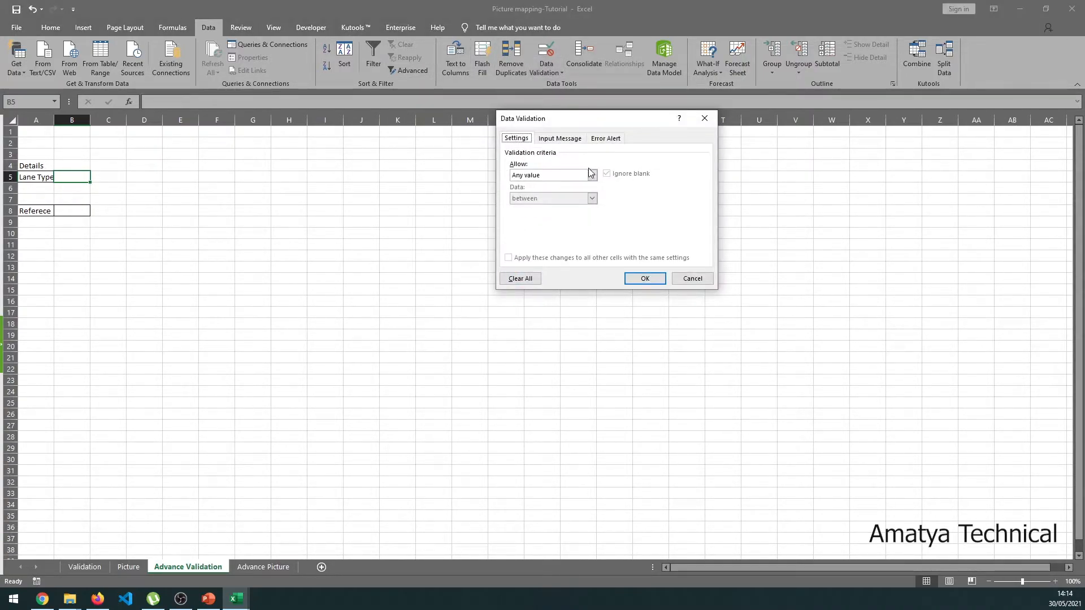
click(592, 175)
click(535, 206)
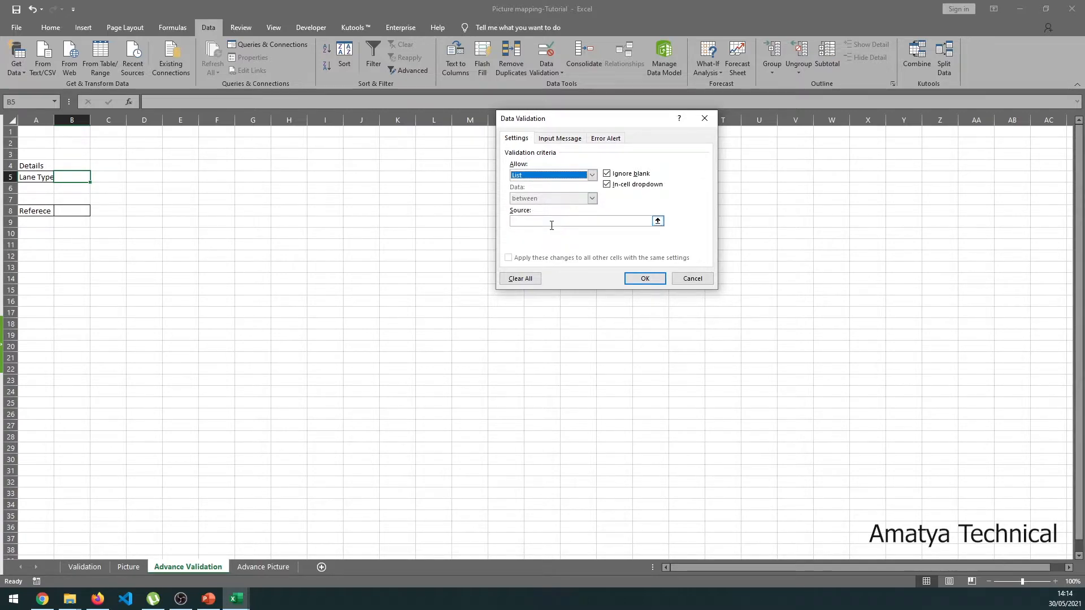
click(551, 225)
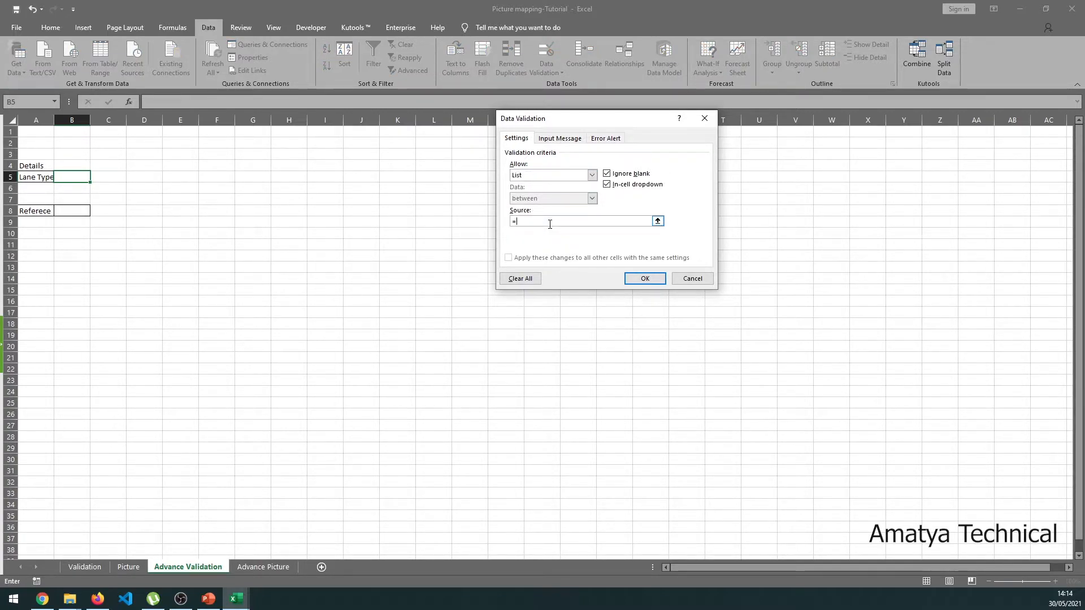
- Use 'Advance Picture'!$A$5:$A$7 as the list source, confirm, and test B5's dropdown
click(657, 221)
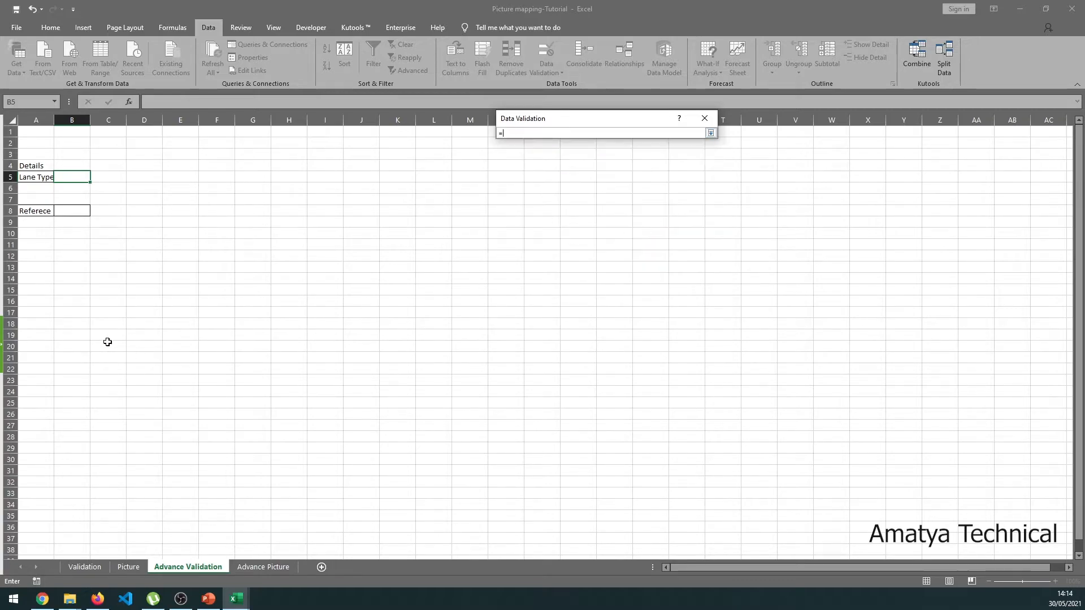
click(263, 567)
drag(35, 211, 20, 377)
key(Return)
click(642, 279)
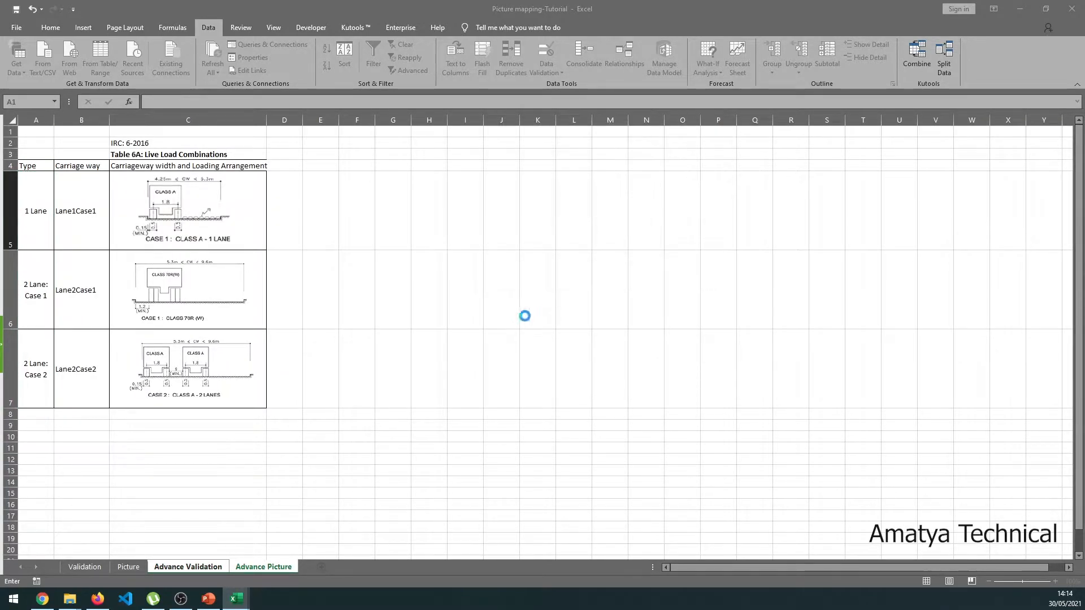
click(95, 177)
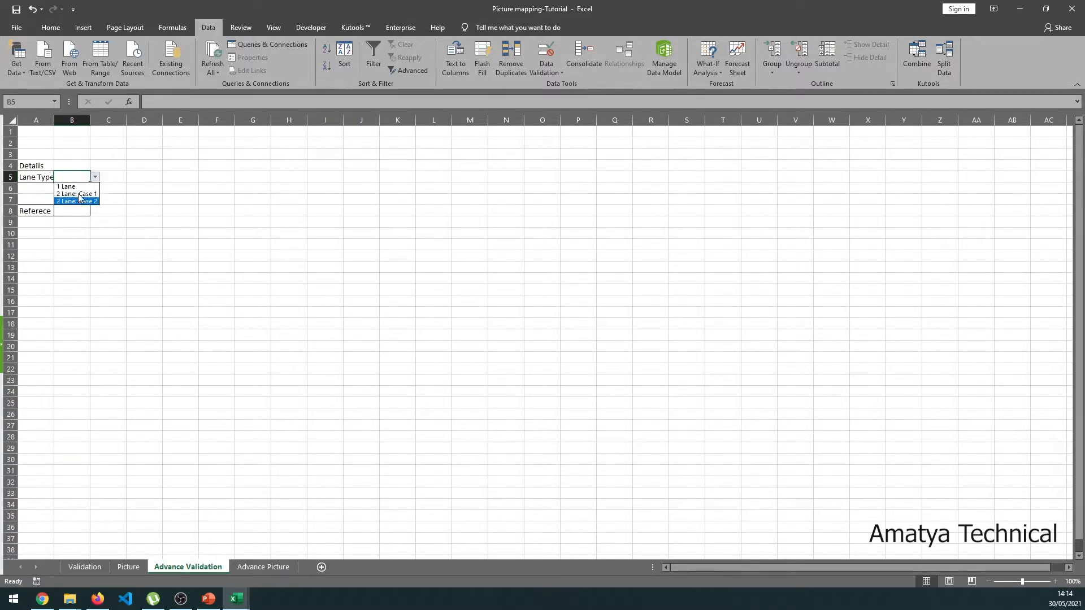
click(58, 177)
click(263, 568)
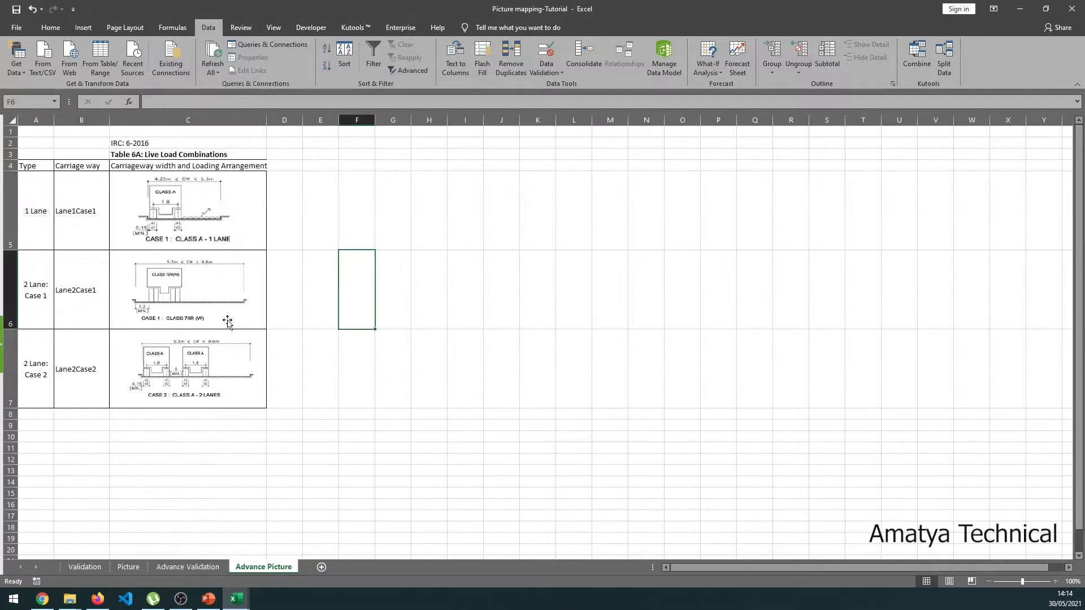
- Name lane types A5:A7 'Type' via Create from Selection using the Top row heading
drag(36, 220, 32, 368)
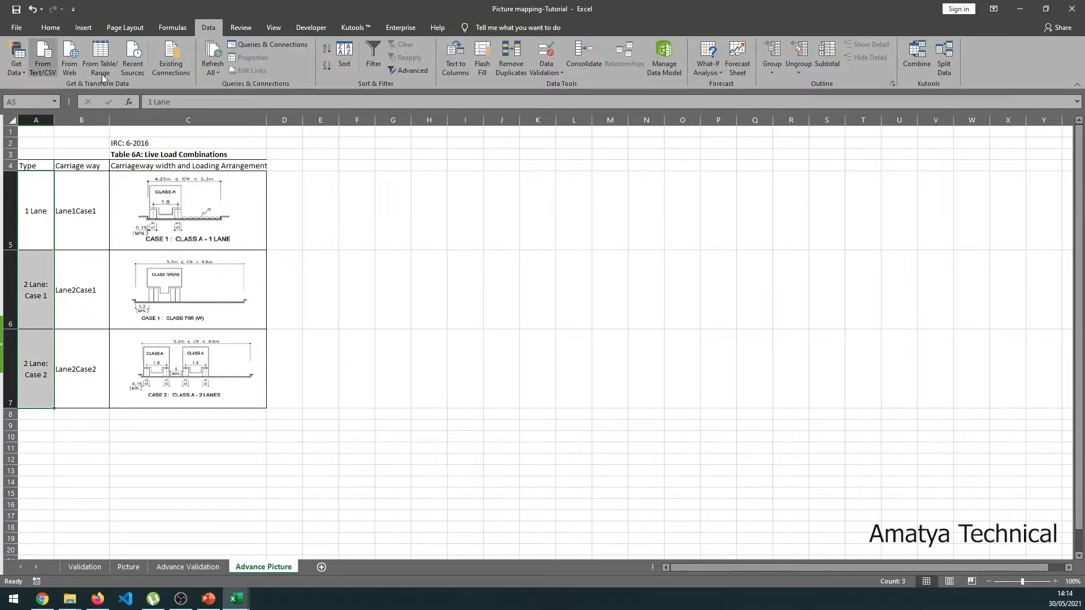
drag(44, 166, 32, 350)
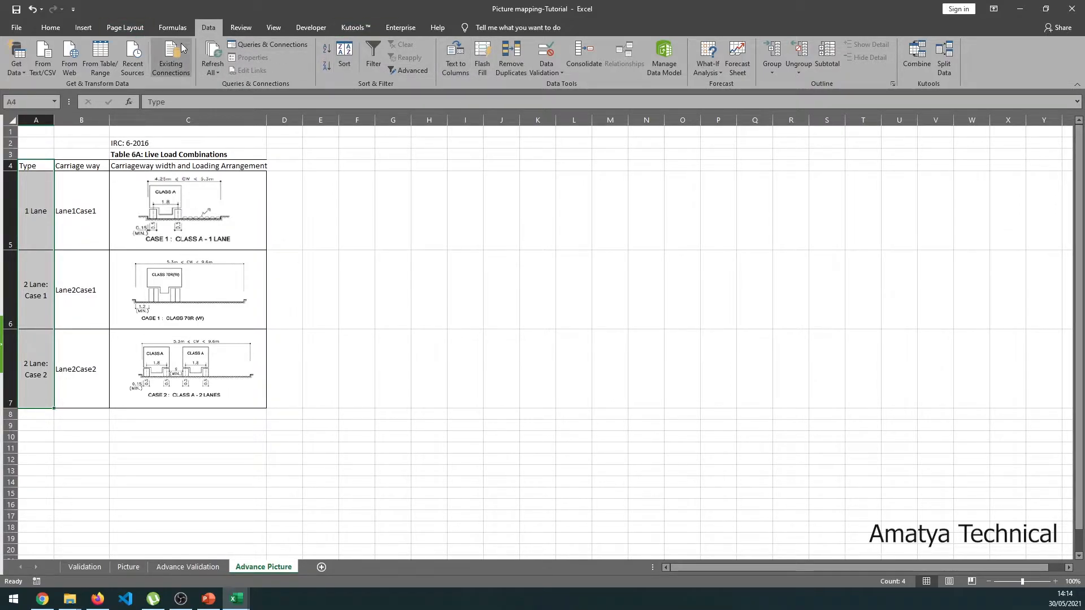
click(172, 27)
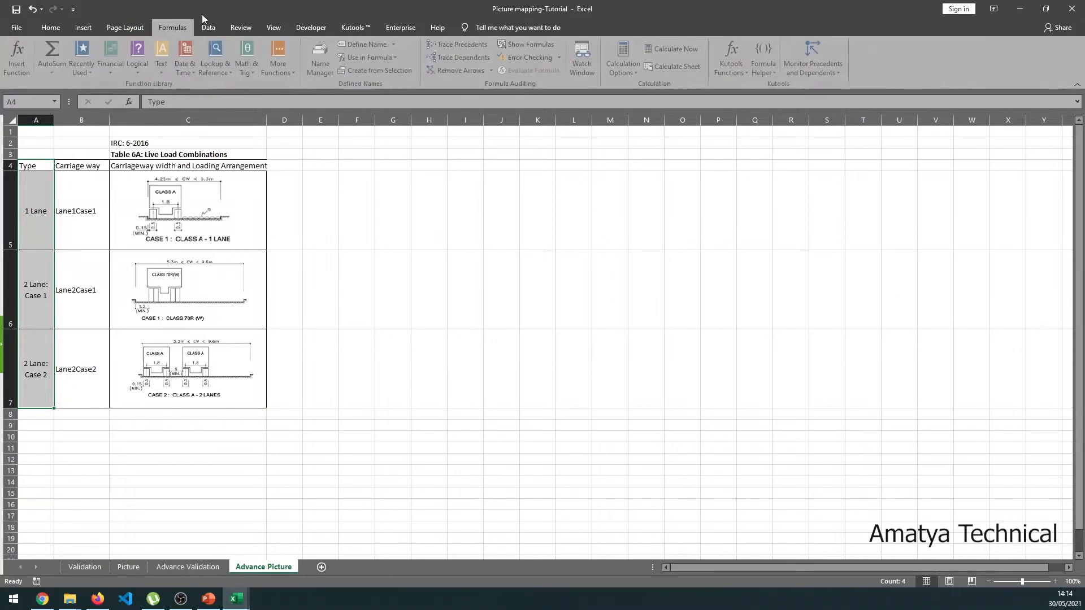
click(398, 69)
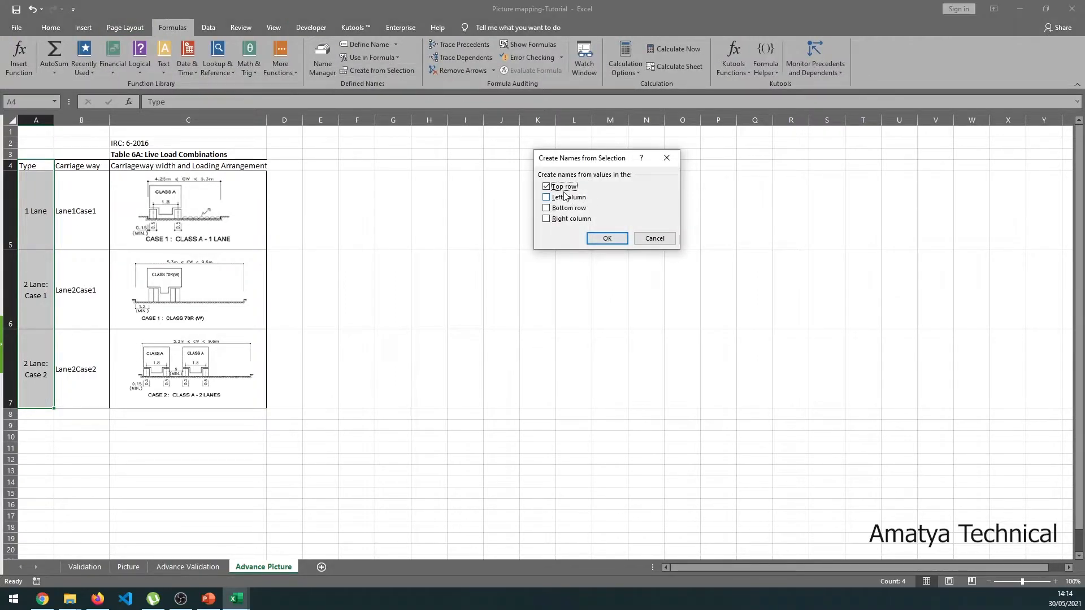
click(606, 240)
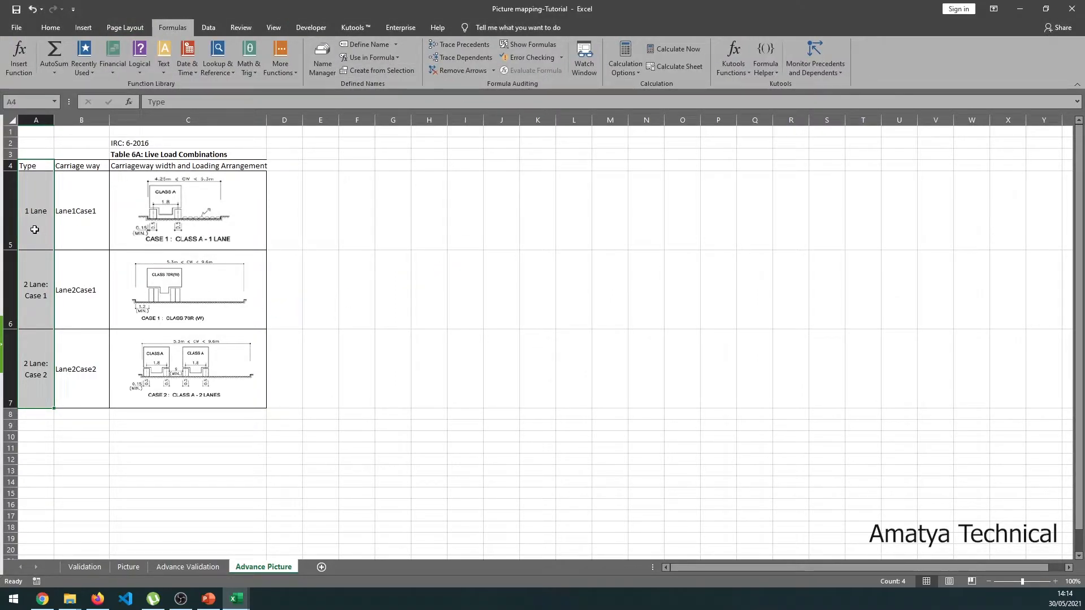
drag(48, 226, 37, 344)
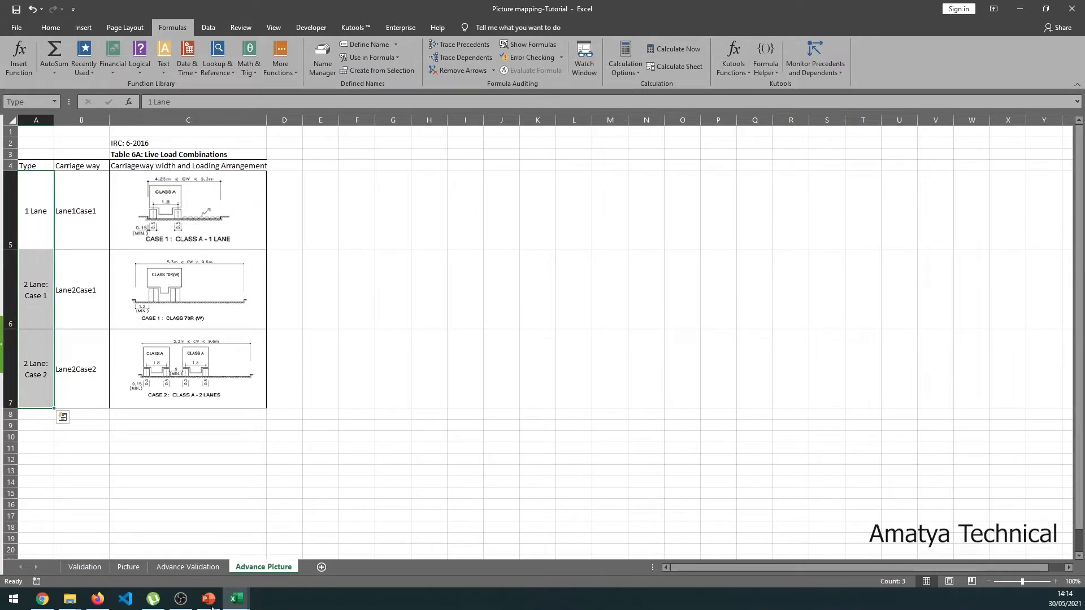
- Clear the existing data validation rule on Lane Type cell B5
click(195, 567)
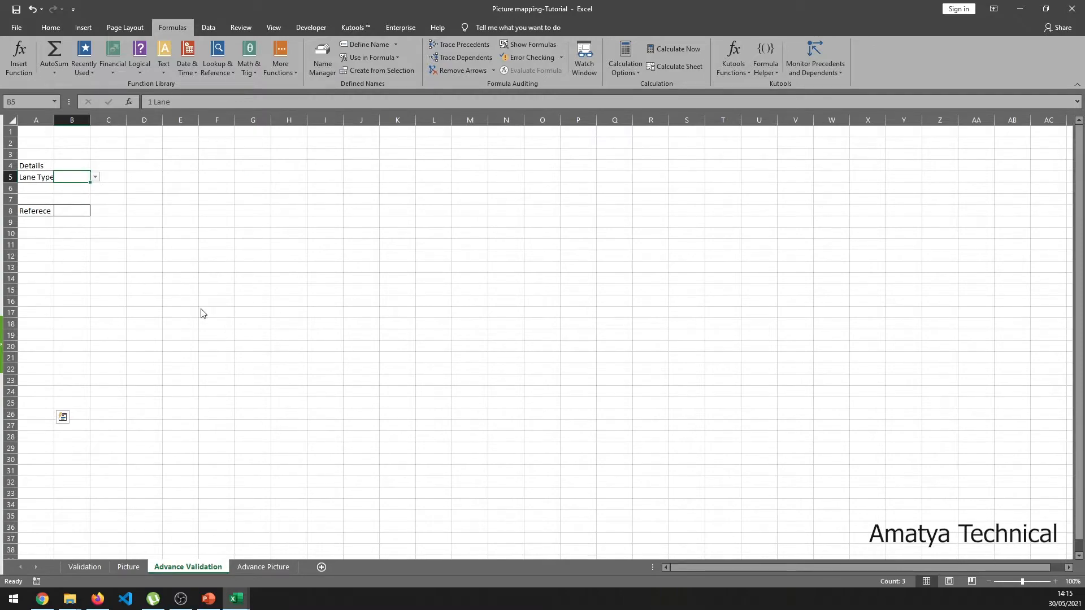
click(74, 177)
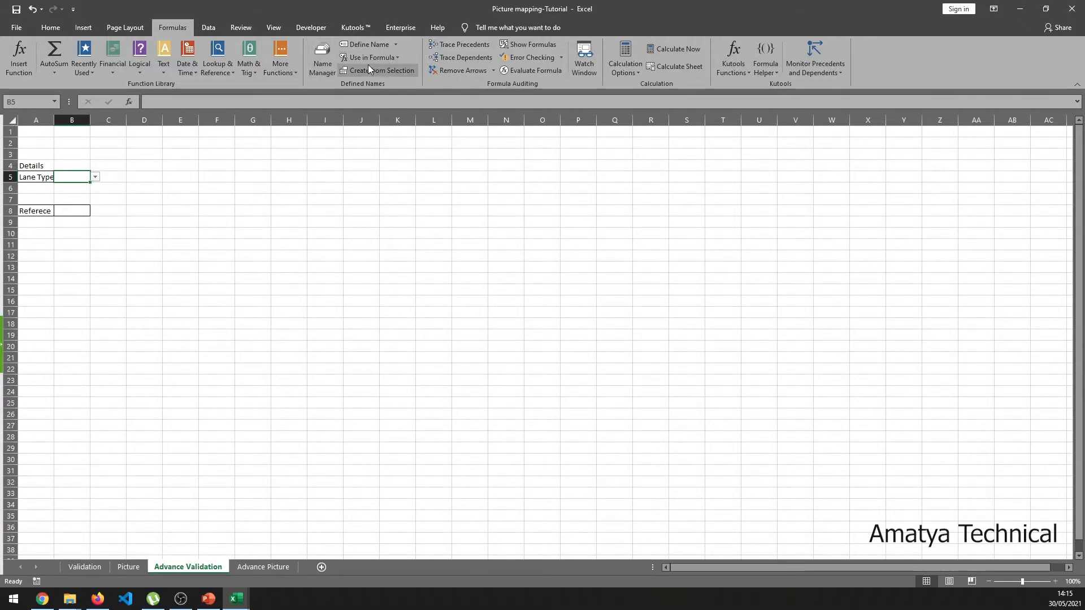
click(209, 28)
click(546, 71)
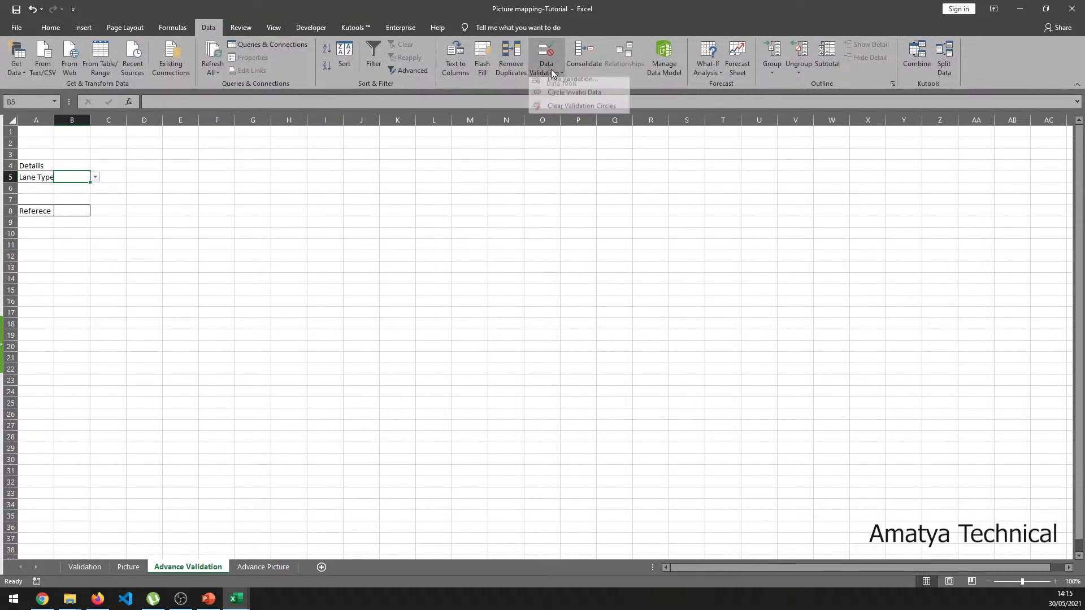
click(572, 85)
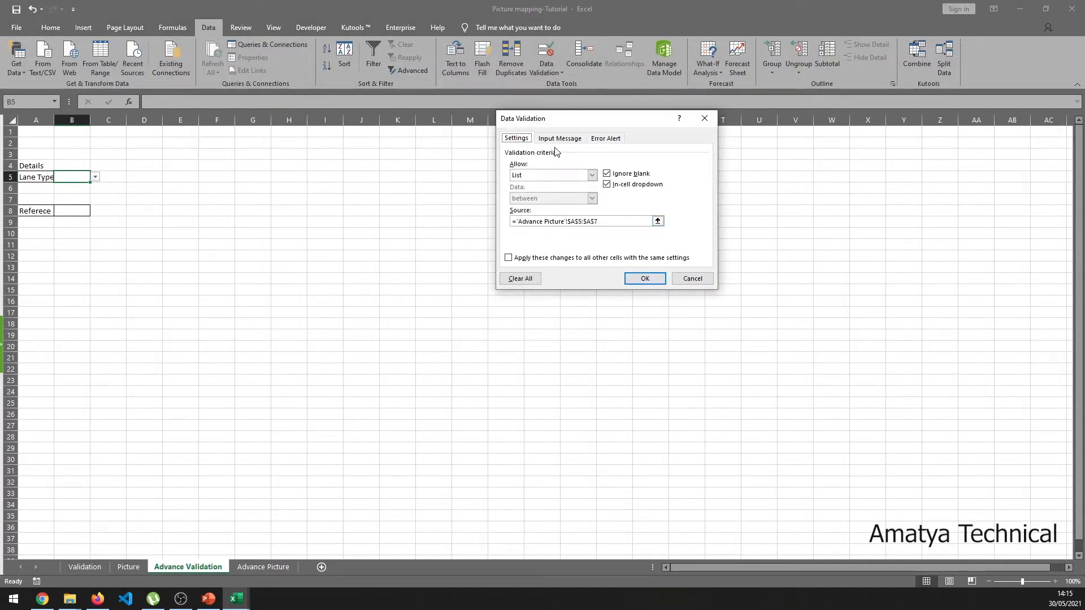
click(520, 279)
click(579, 180)
click(577, 187)
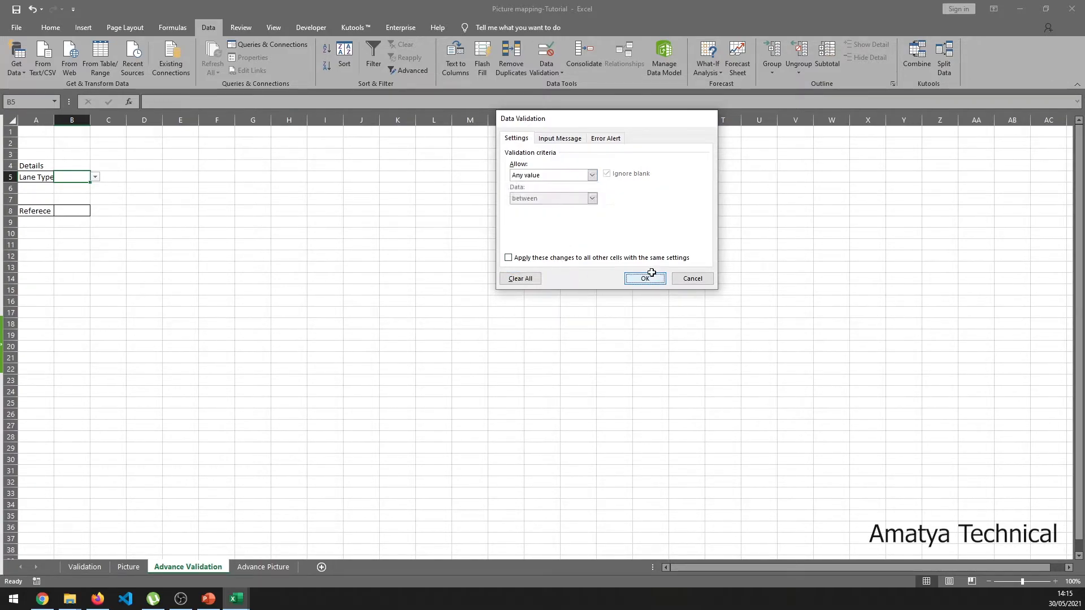
click(645, 279)
- Set B5's validation to a List with source =Type and check the dropdown
click(546, 69)
click(568, 85)
click(592, 175)
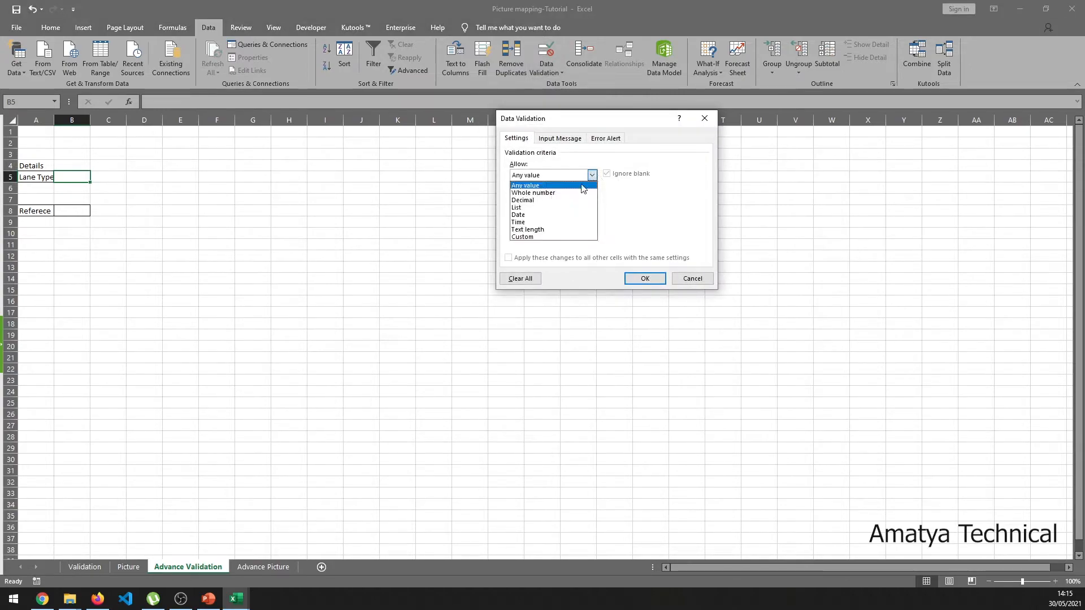
click(547, 210)
click(546, 220)
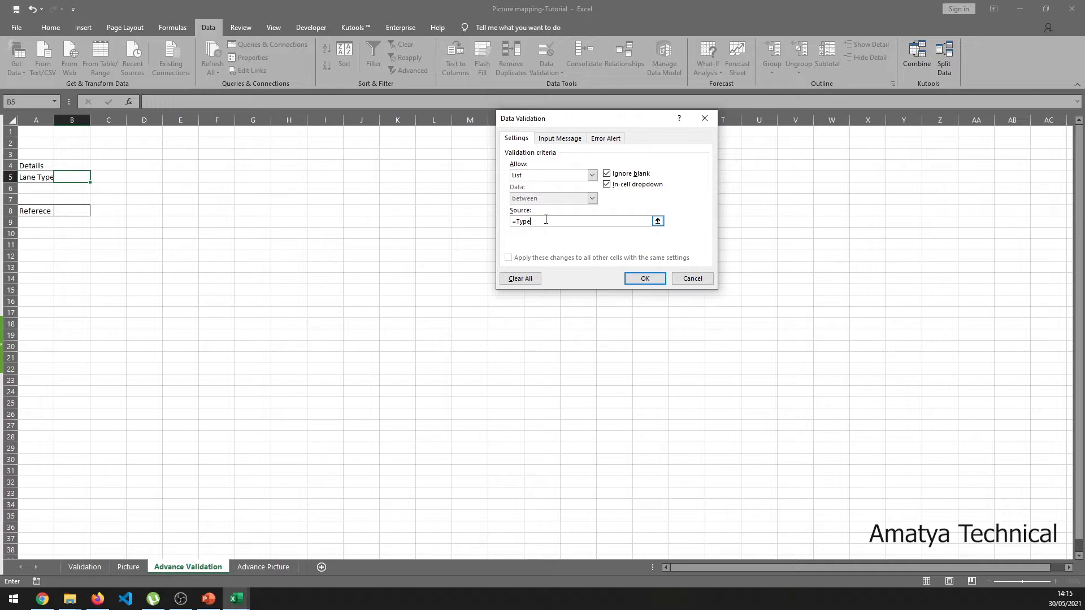
click(634, 279)
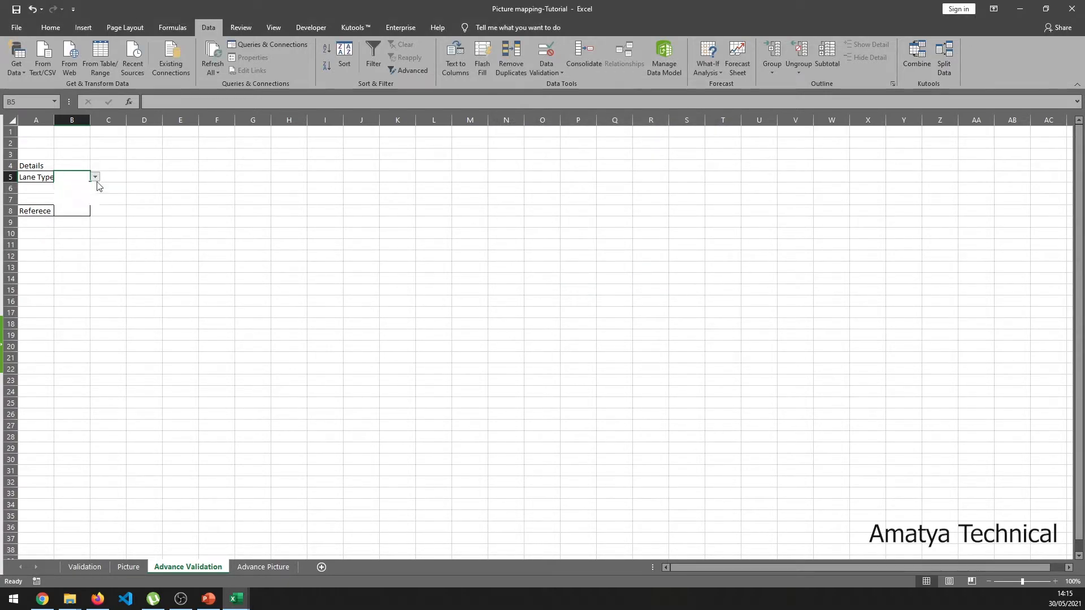
click(130, 194)
- Clear B5's validation, set it back to List, and start an OFFSET source formula
click(547, 68)
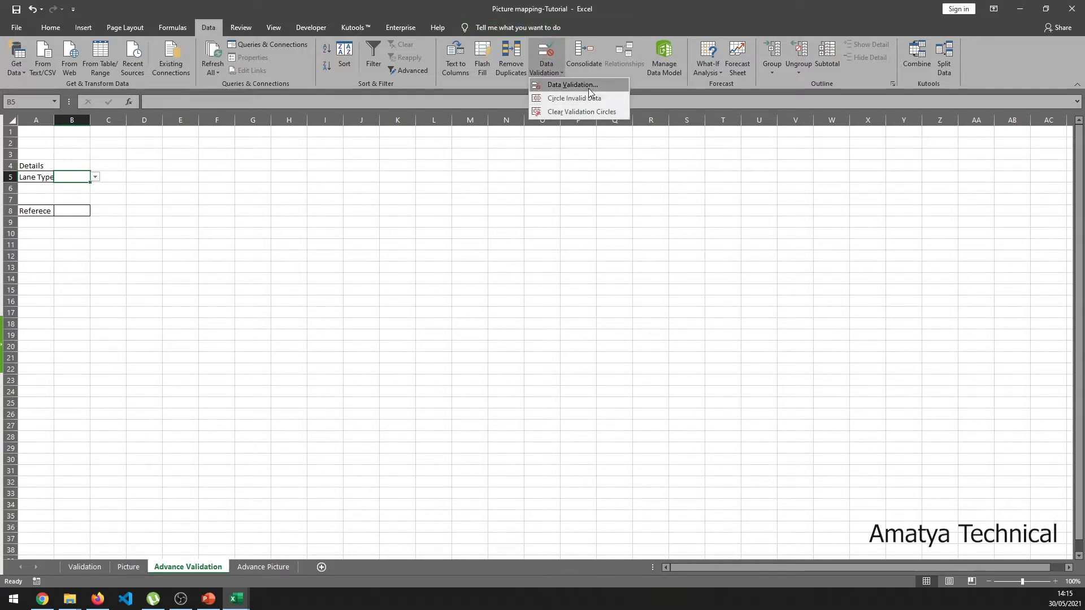
click(590, 93)
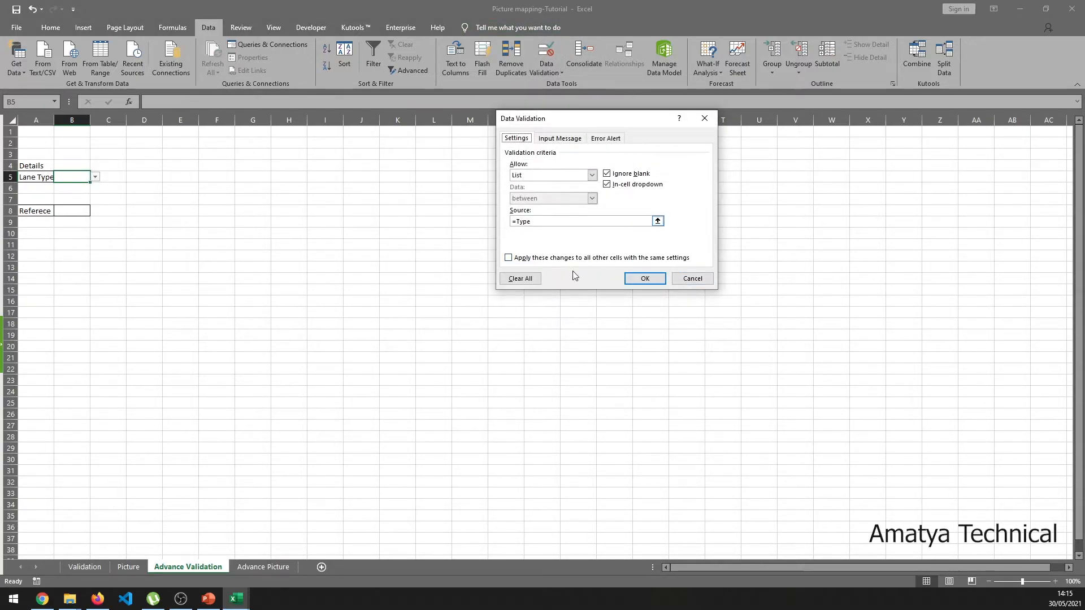
click(520, 278)
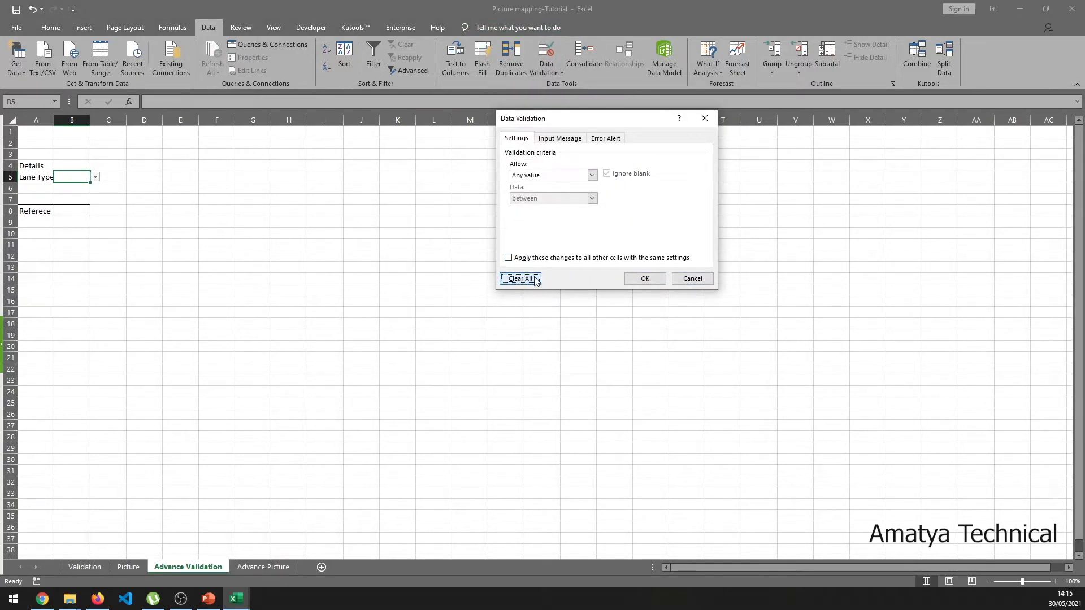
click(644, 278)
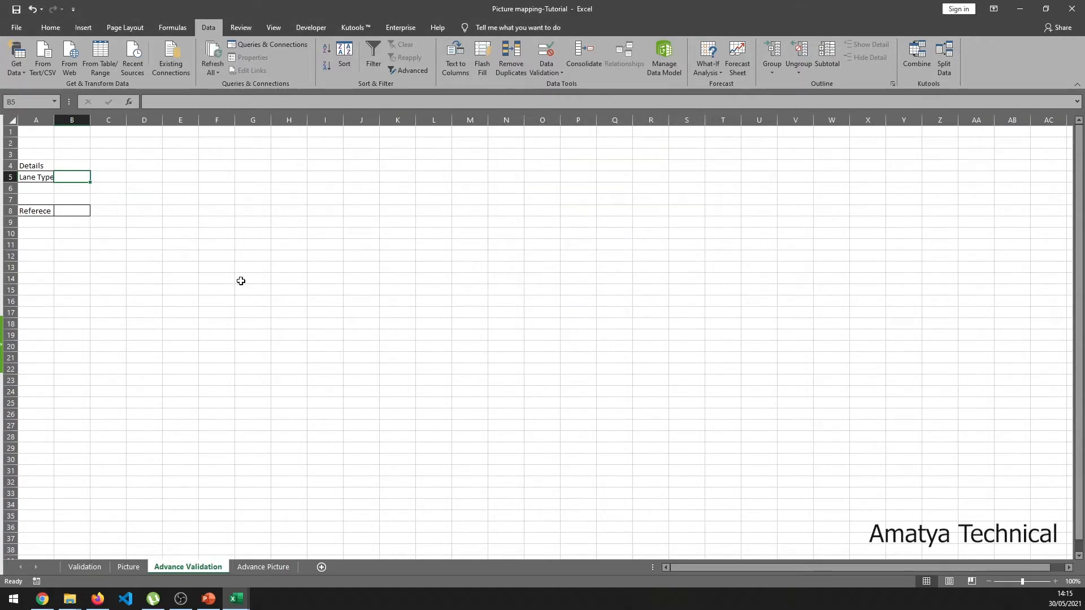
click(554, 72)
click(564, 82)
click(592, 176)
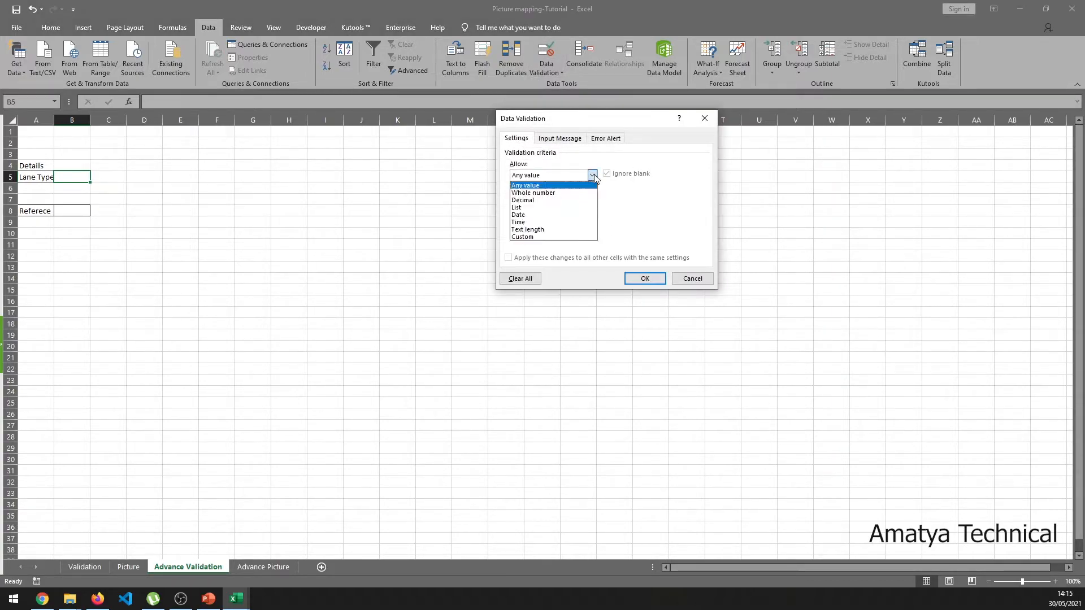
click(537, 208)
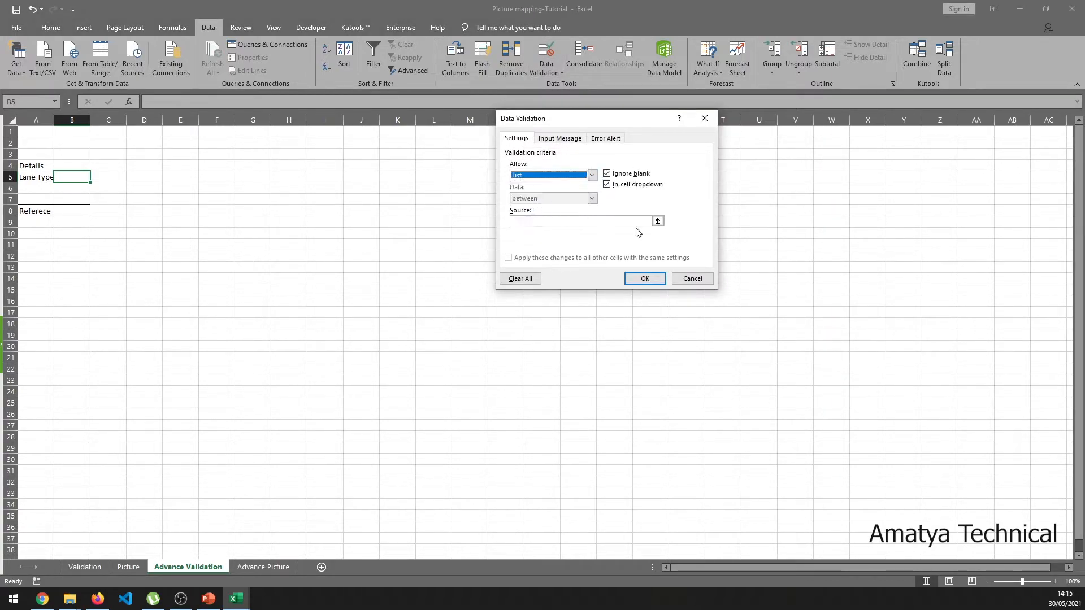
click(586, 222)
text(=)
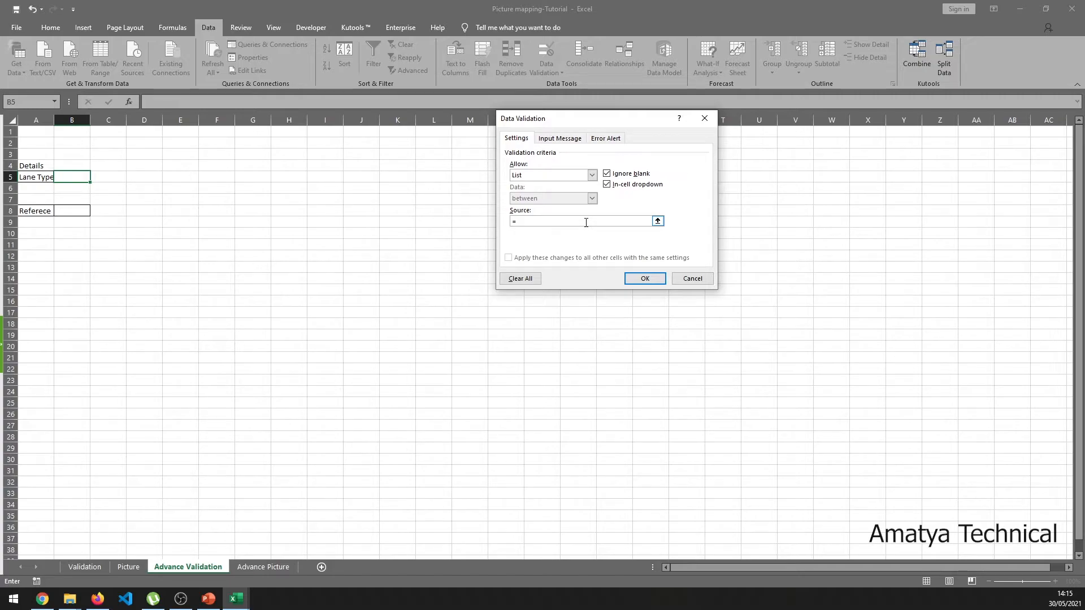
text(offset()
- Complete the source =offset(Type,0,0,counta('Advance Picture'!$A:$A)-1), fix the error, and apply
click(264, 567)
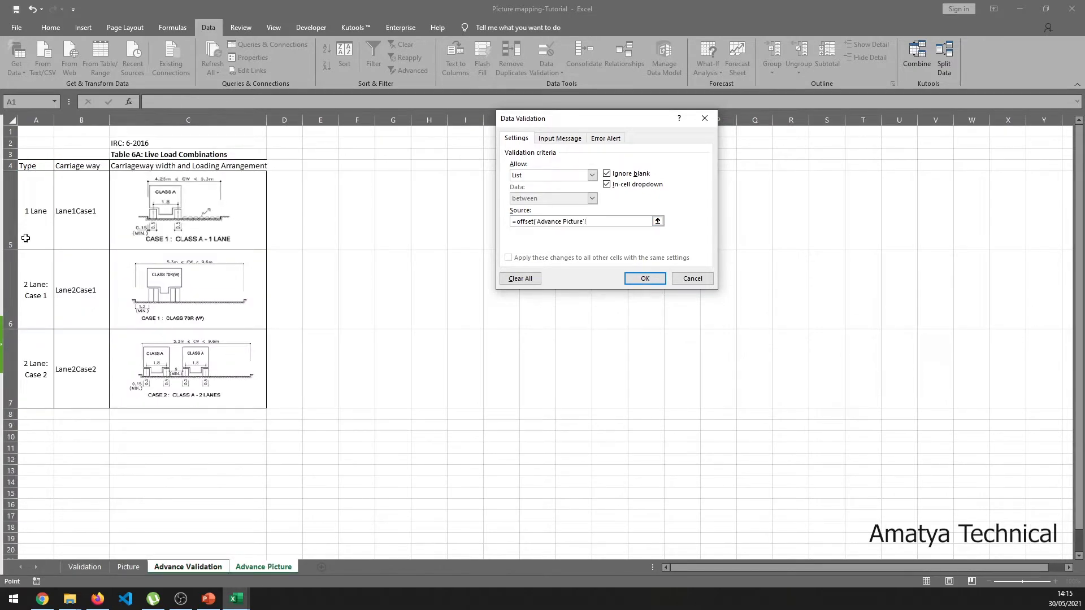
drag(44, 217, 46, 393)
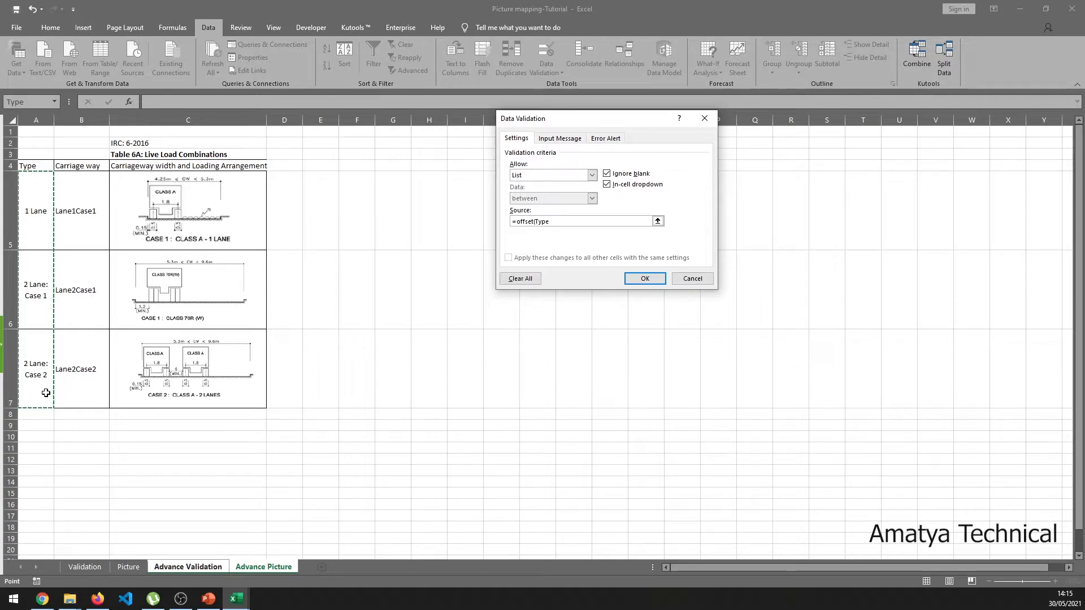
text(,0,0,c)
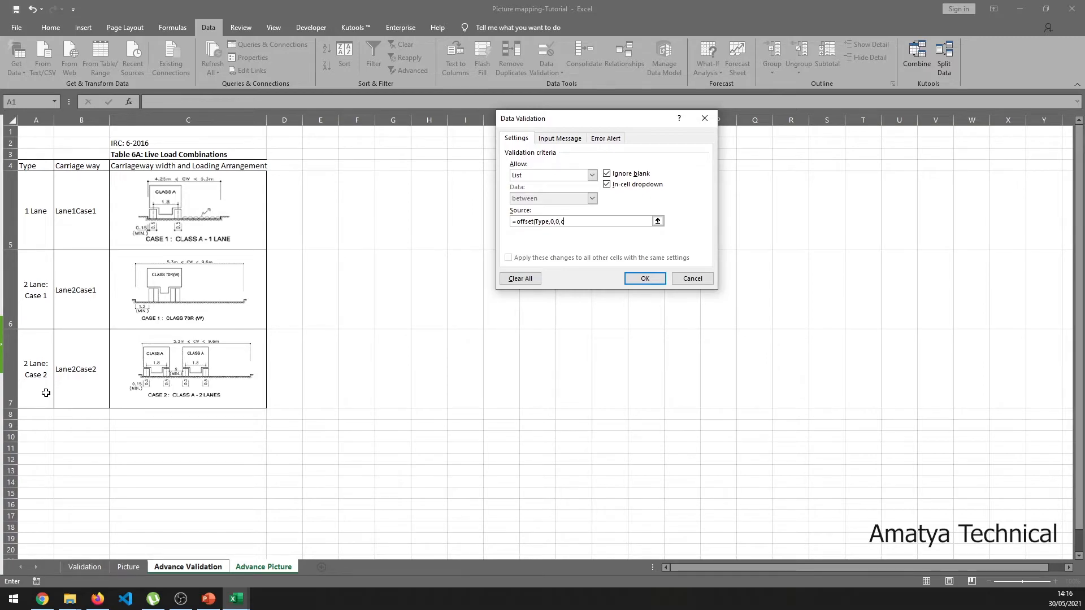
text(ounta()
click(37, 119)
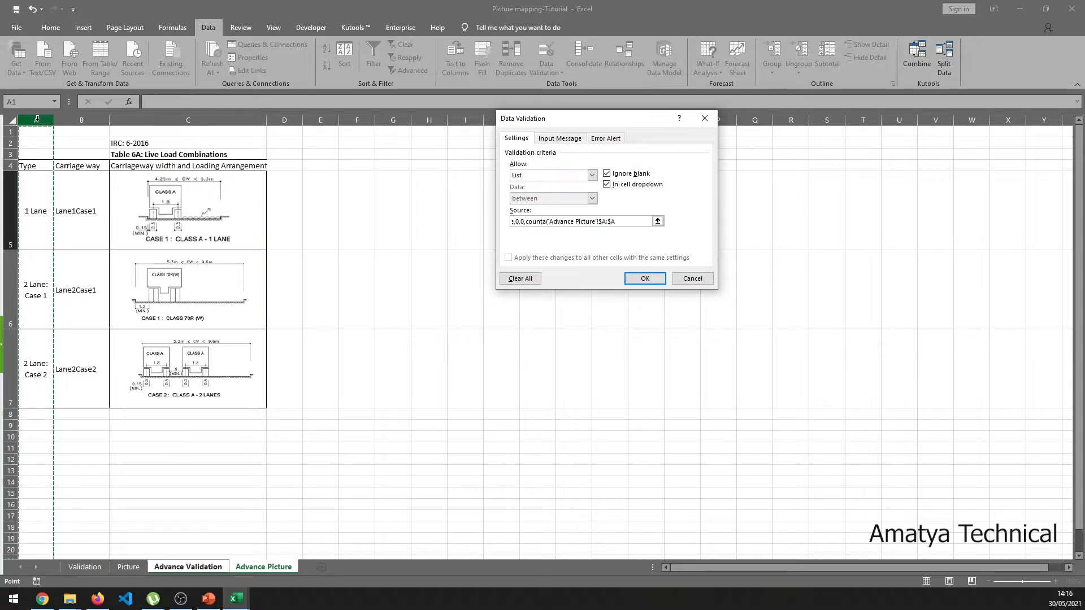
text()-1)
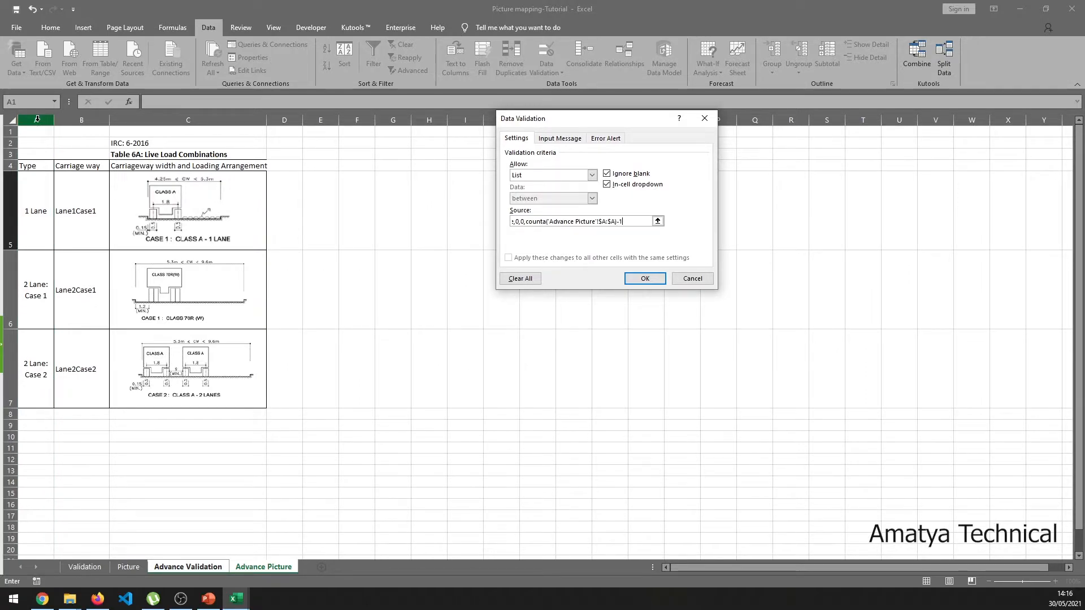
click(645, 278)
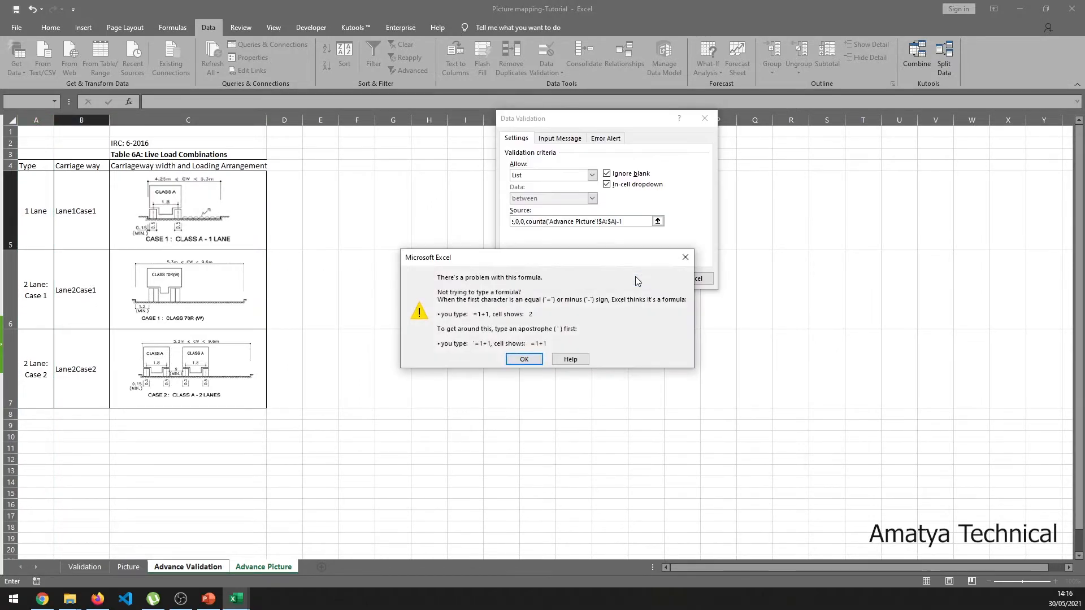
click(520, 360)
click(636, 221)
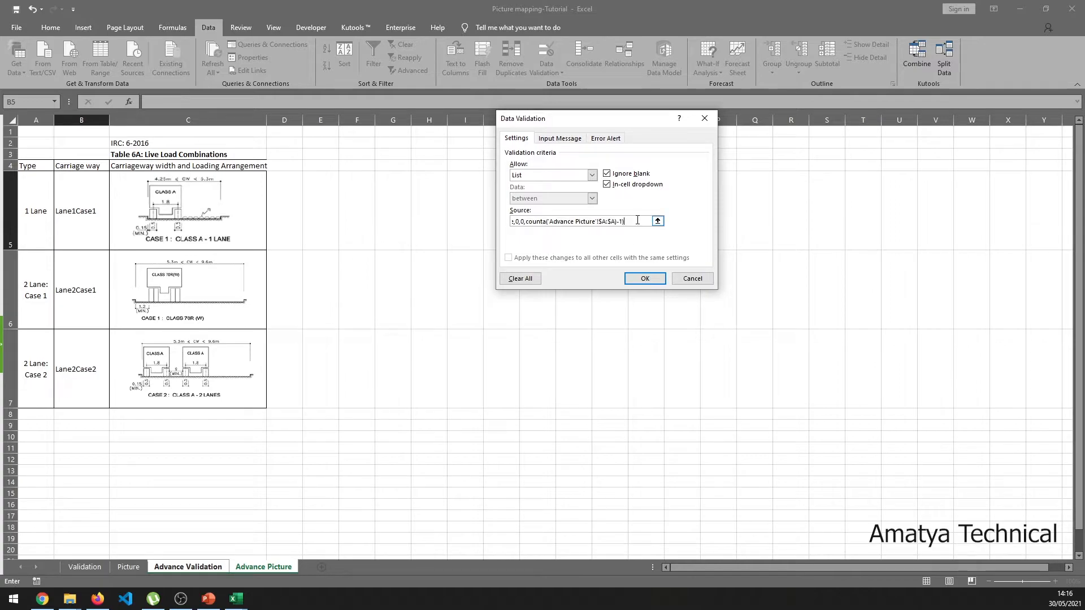
click(640, 277)
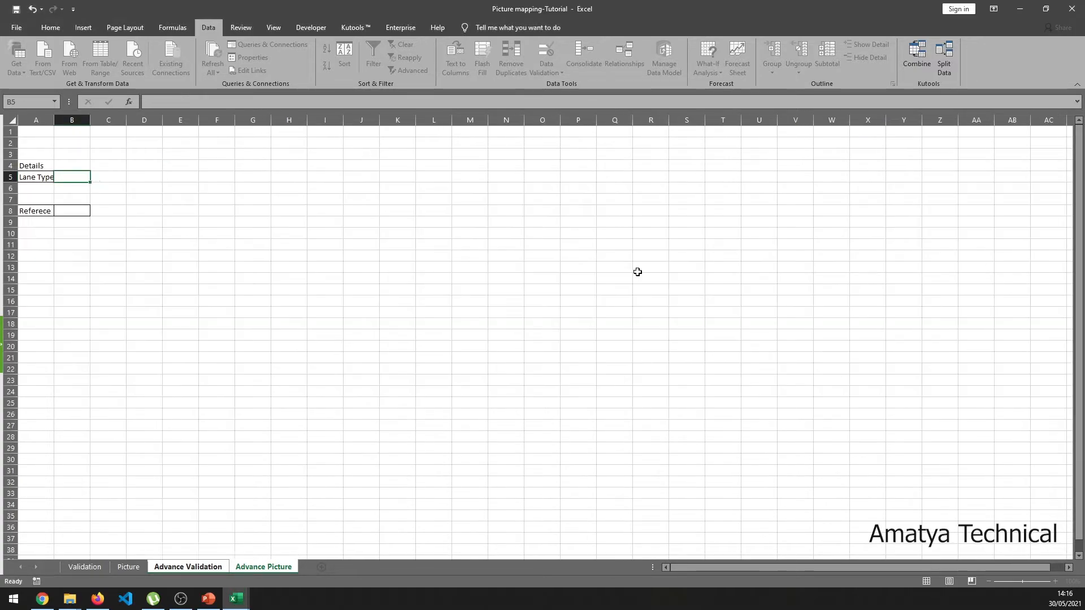
- Enter the test value 35 in A8 on Advance Picture, making row 8 taller
click(95, 177)
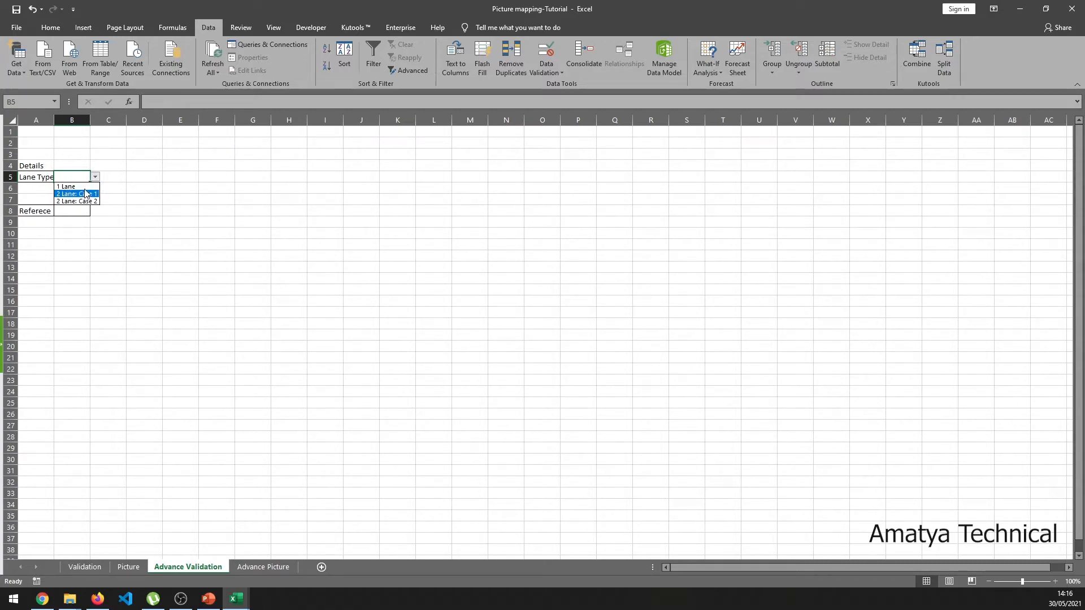
key(Escape)
click(263, 567)
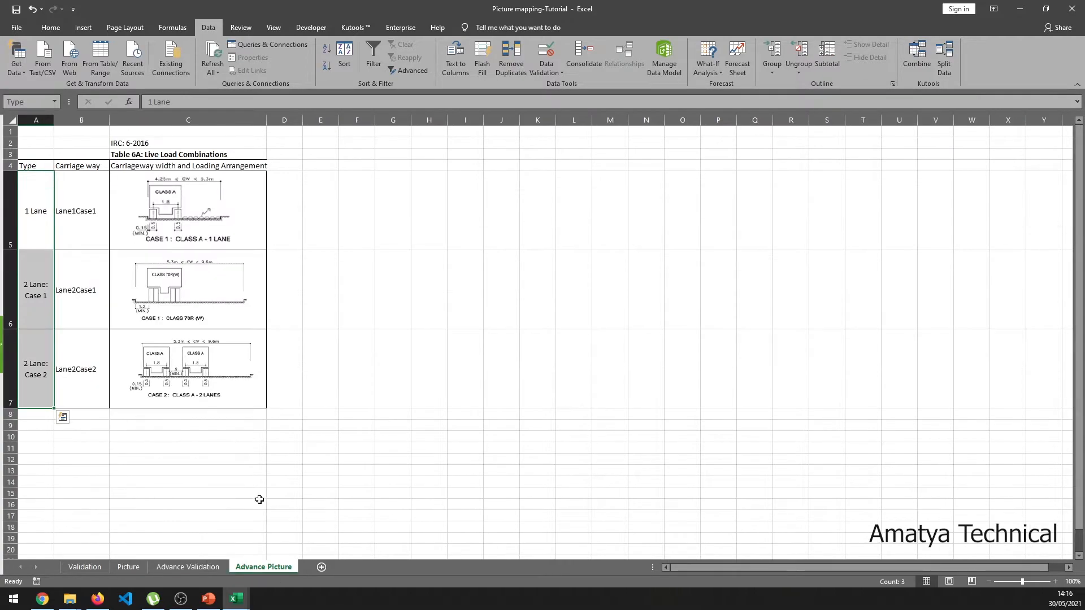
click(3, 375)
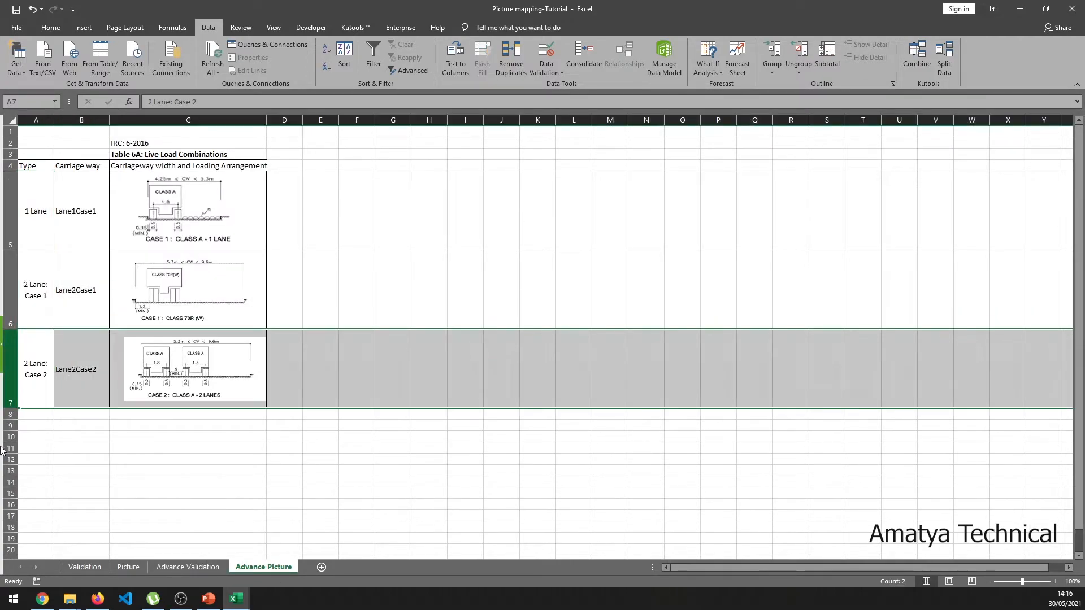
click(9, 414)
drag(10, 420, 10, 488)
click(39, 430)
text(35)
key(Return)
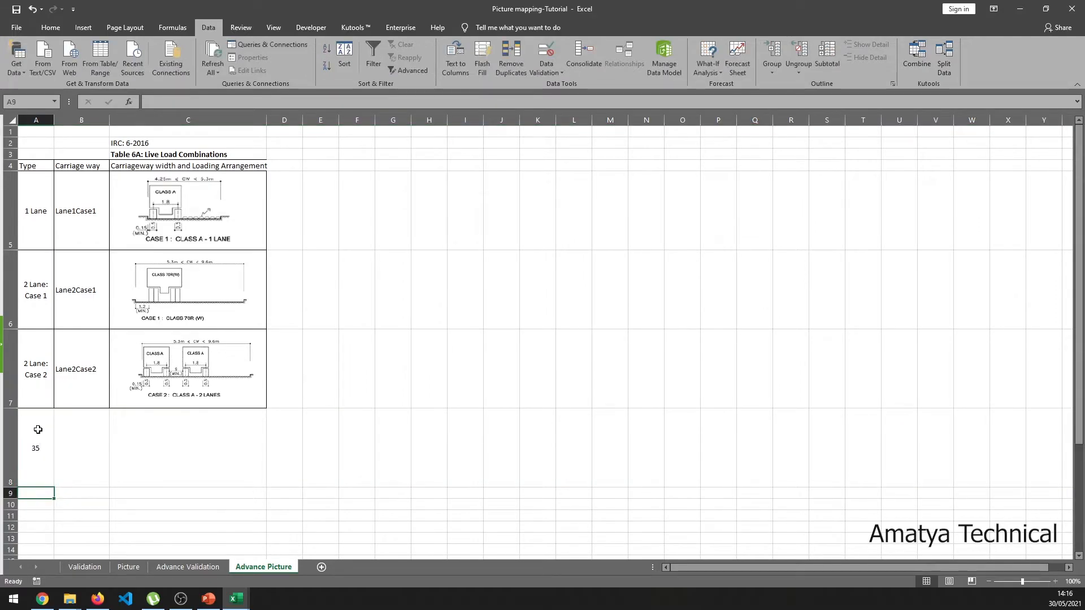
- Confirm 35 appears in B5's lane list, then delete test row 8
click(181, 599)
click(201, 569)
click(193, 568)
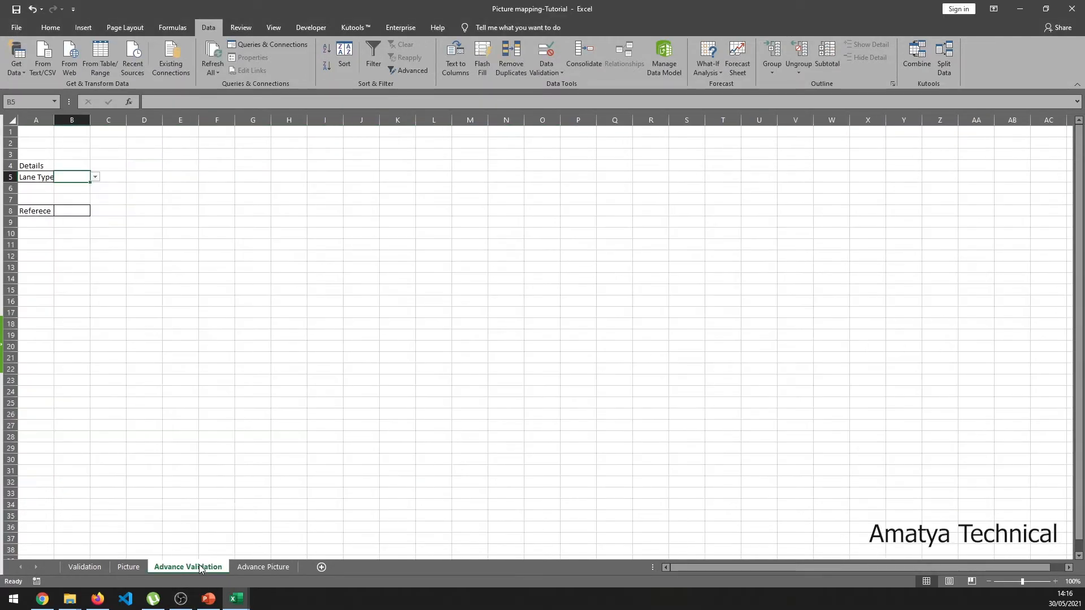
click(95, 178)
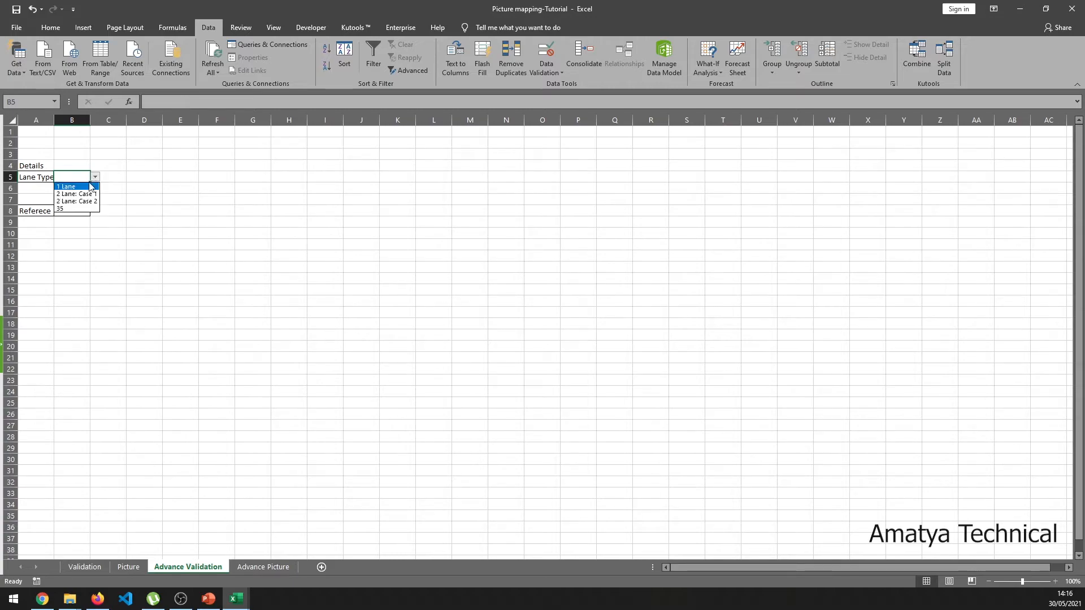
click(67, 209)
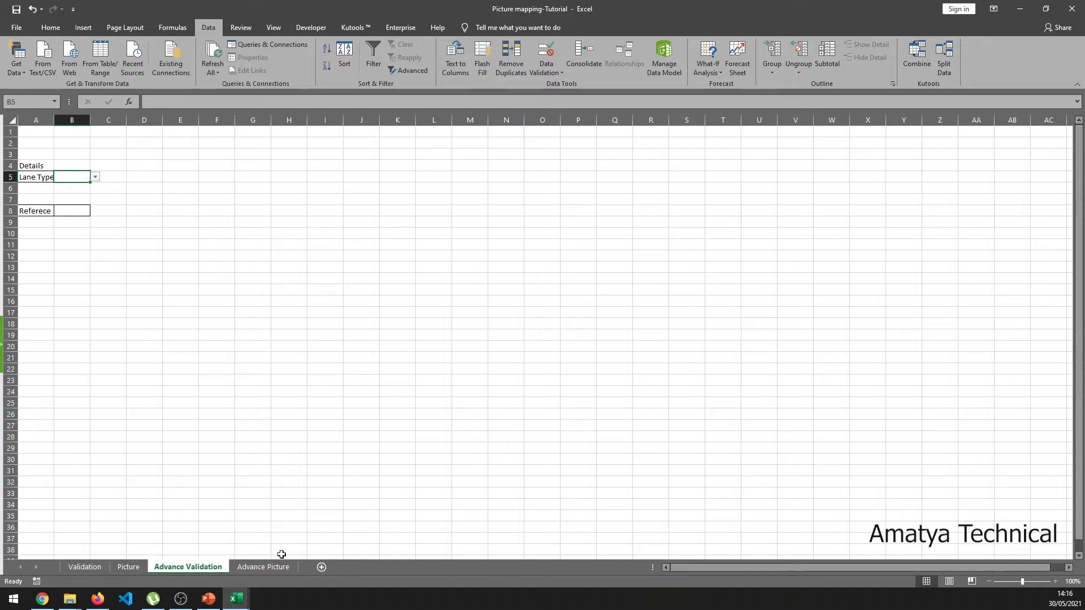
click(264, 568)
click(8, 437)
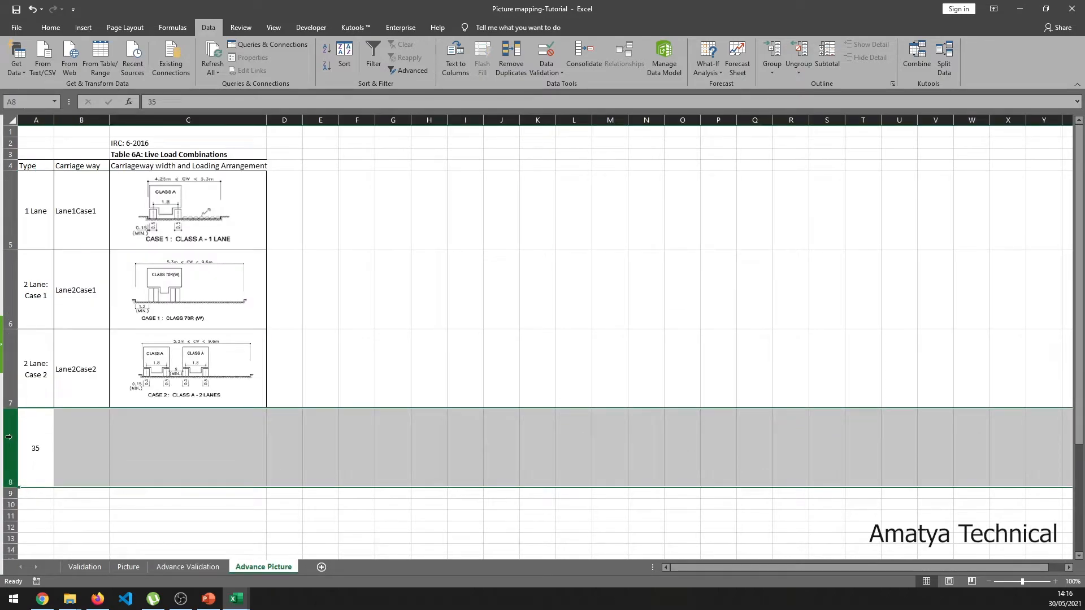
key(ctrl+minus)
drag(29, 168, 212, 369)
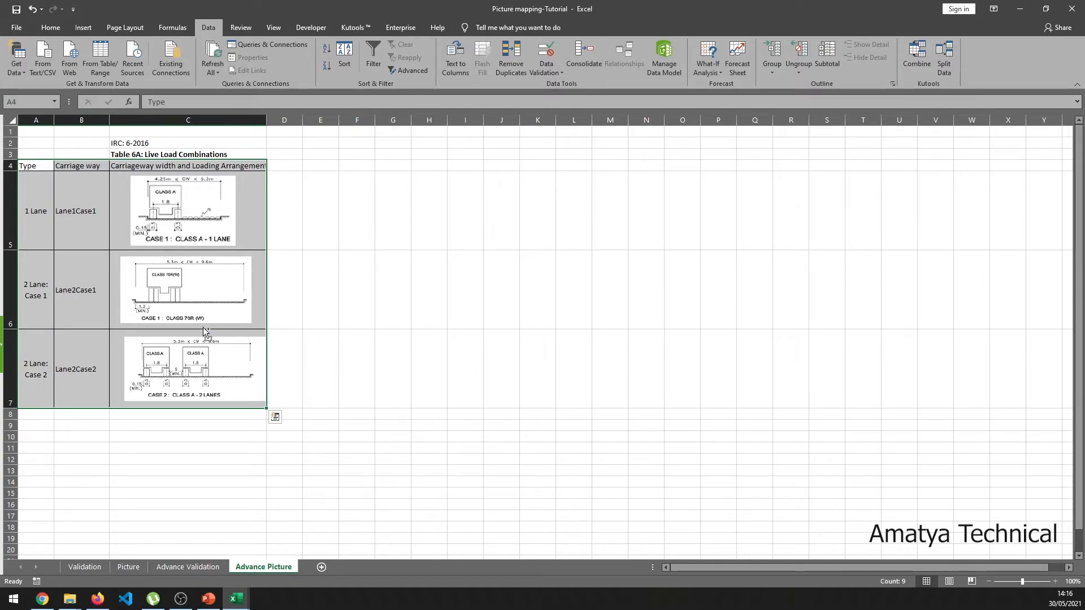
- Convert $A$4:$C$7 into a table with headers and set its style to None
key(ctrl+t)
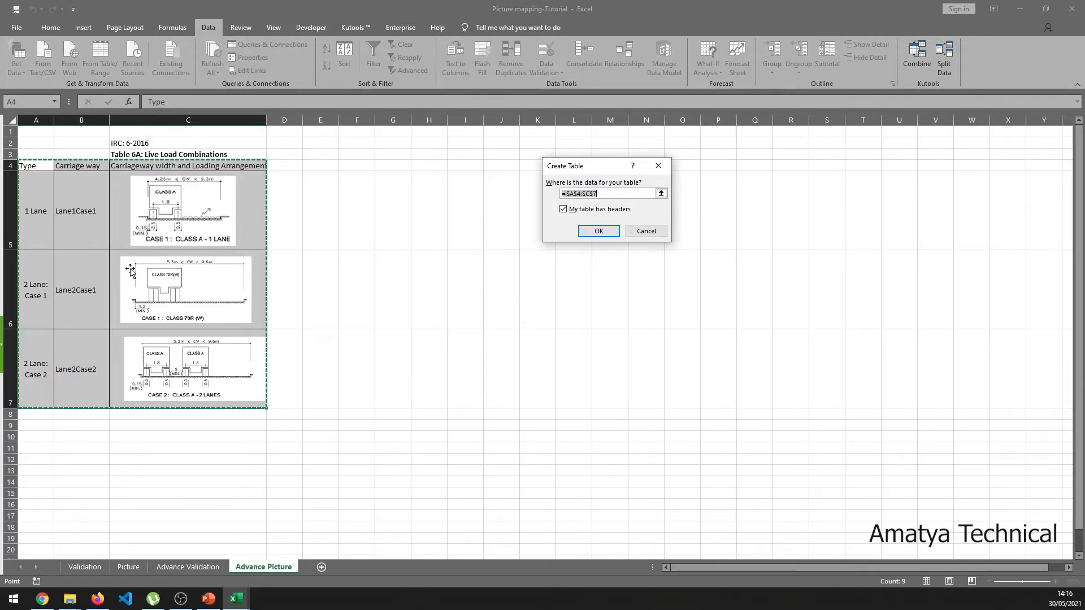
click(599, 231)
click(407, 235)
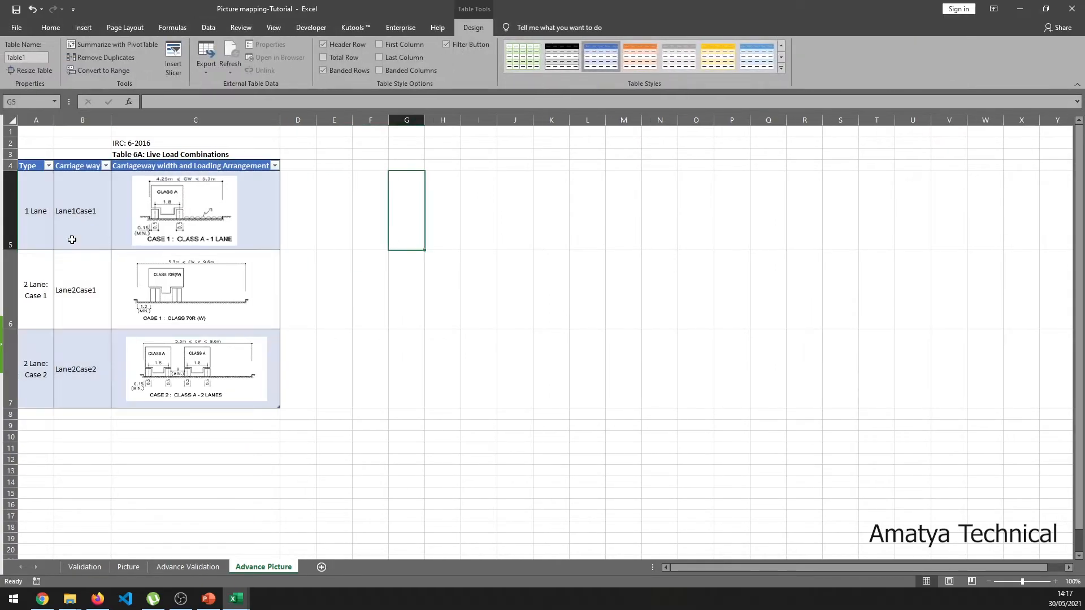
click(21, 158)
click(473, 27)
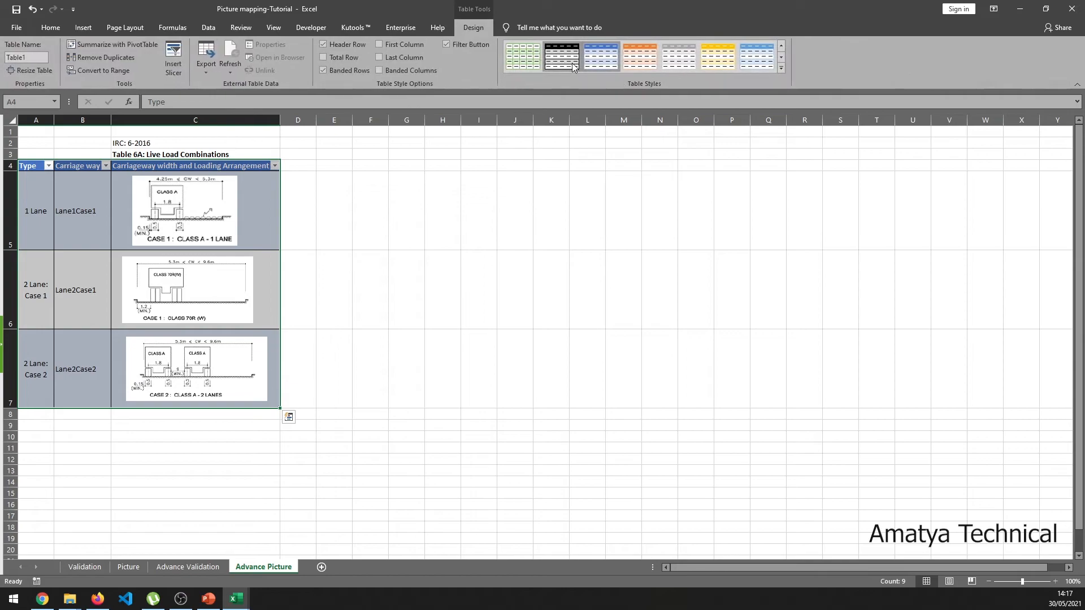
click(781, 67)
click(523, 70)
click(501, 282)
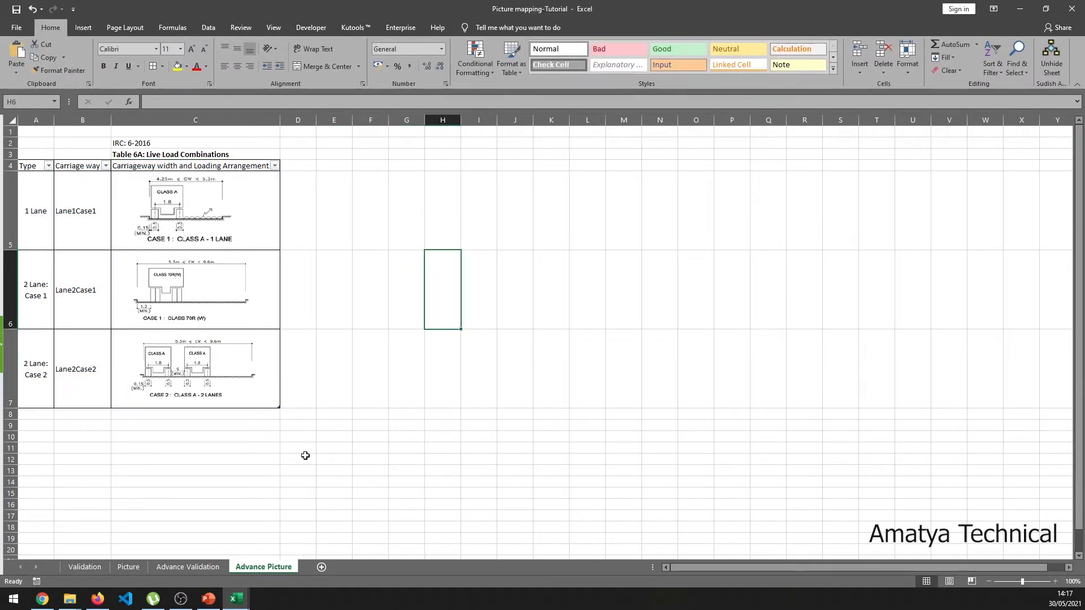
- Choose 1 Lane in B5's dropdown and begin typing =Vlookup( in B8
click(192, 567)
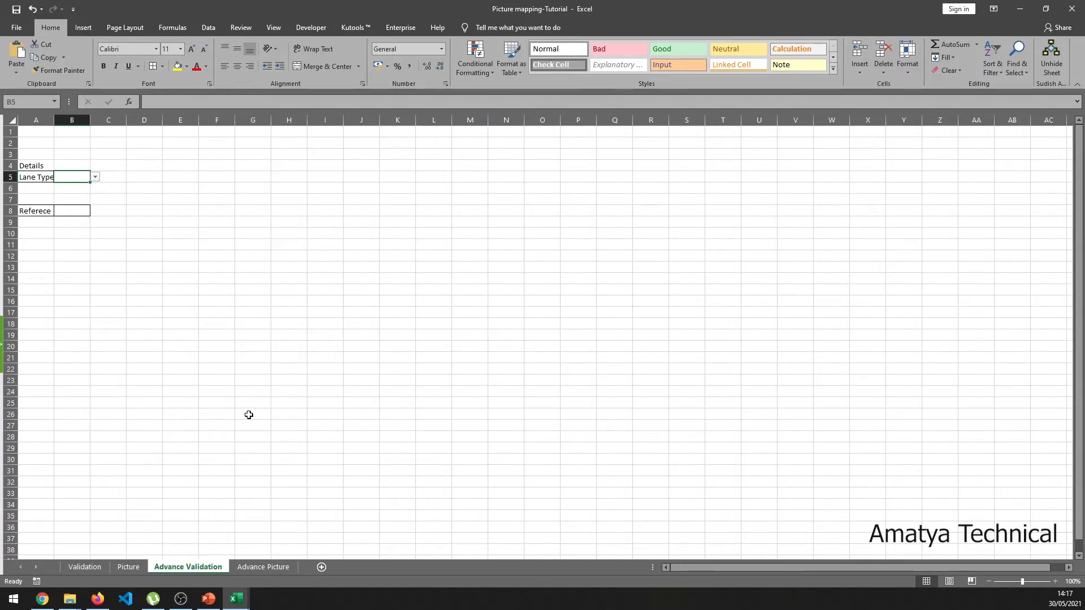
click(95, 177)
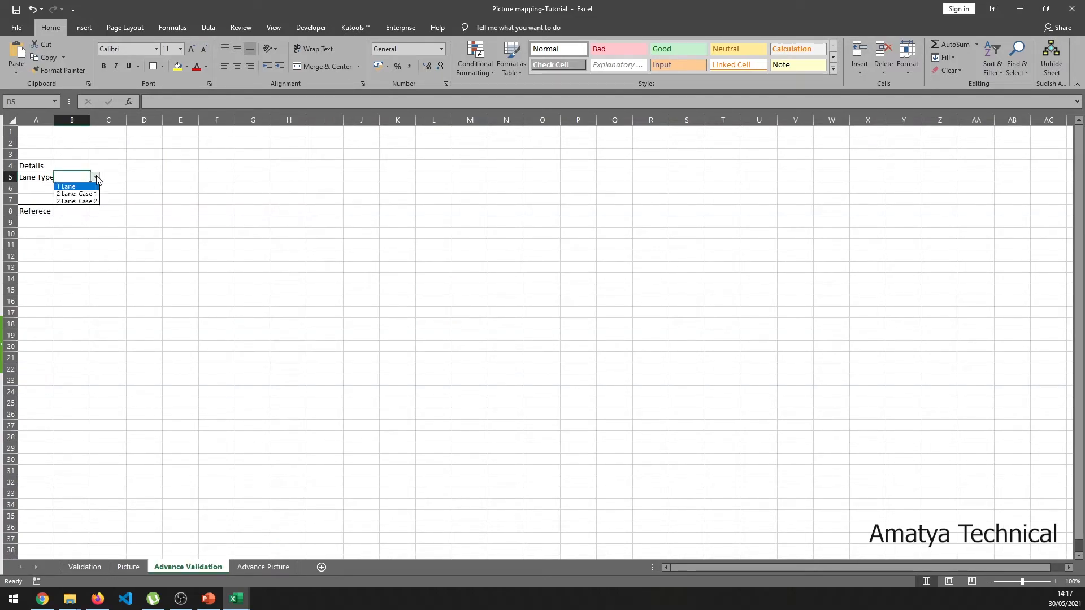
click(87, 188)
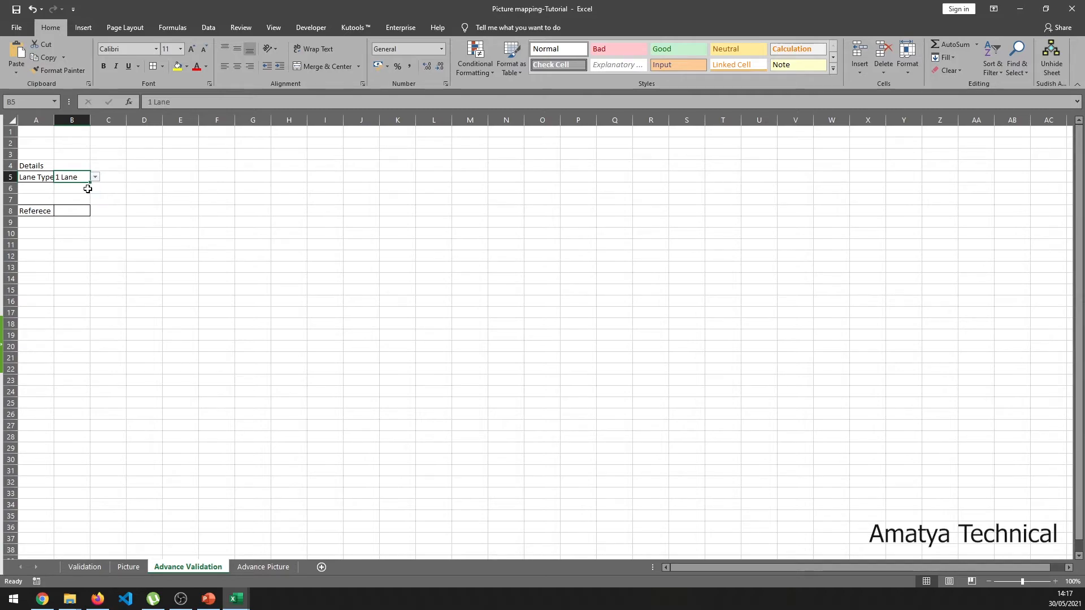
click(74, 211)
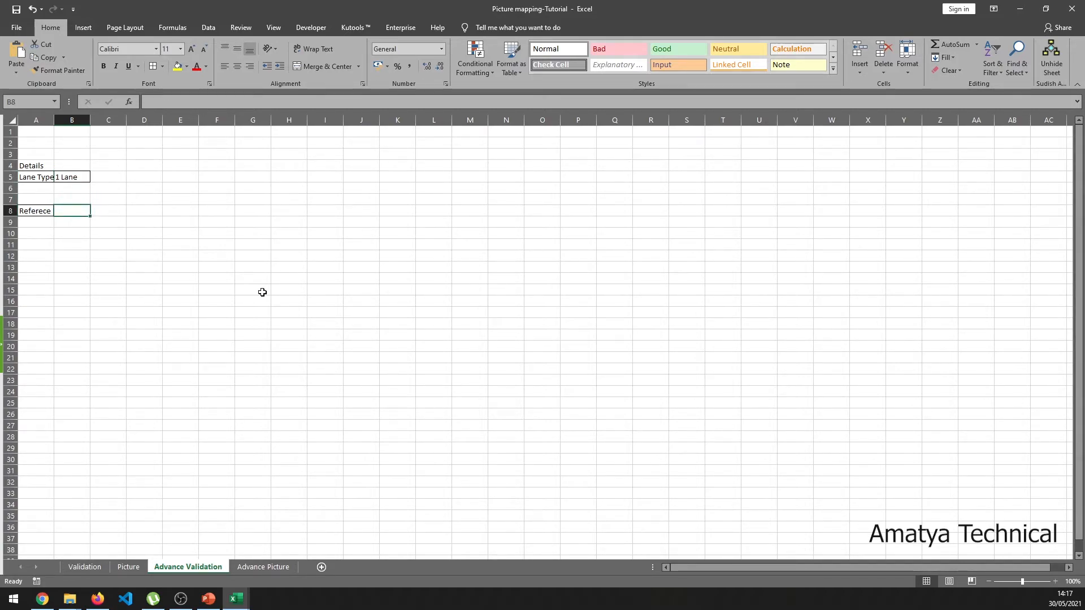
text(=Vlookup()
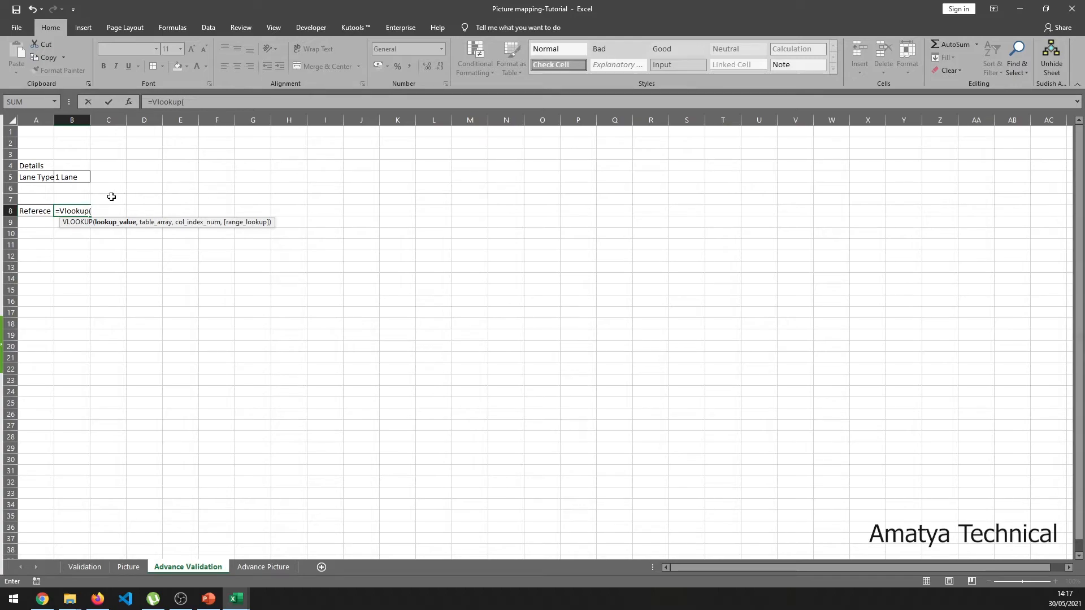
- Enter =VLOOKUP(B5,Table1[#All],2,0) in B8 so it returns Lane1Case1
click(70, 177)
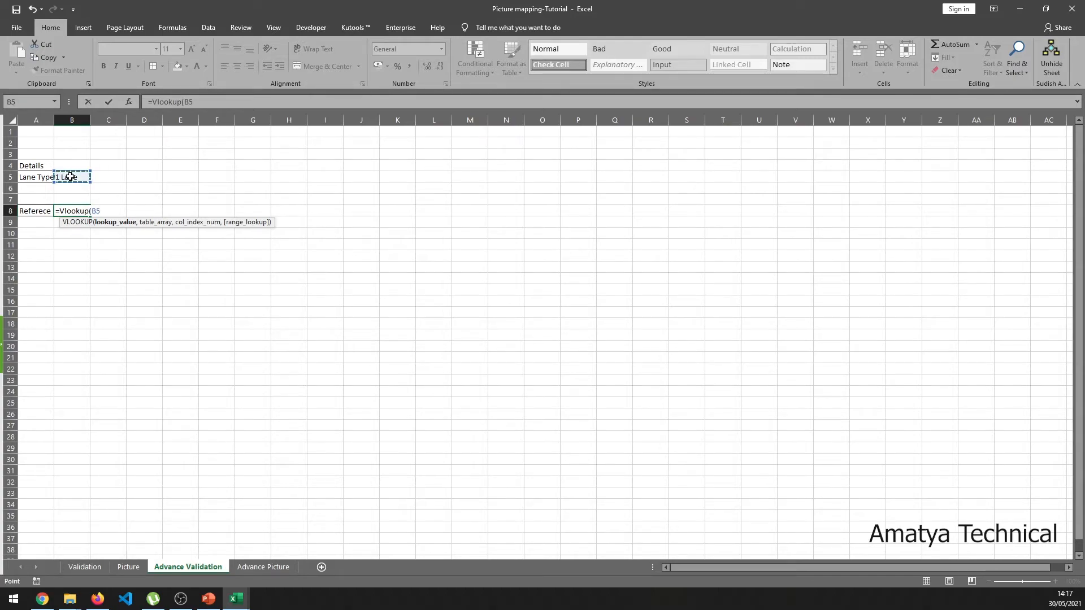
text(,)
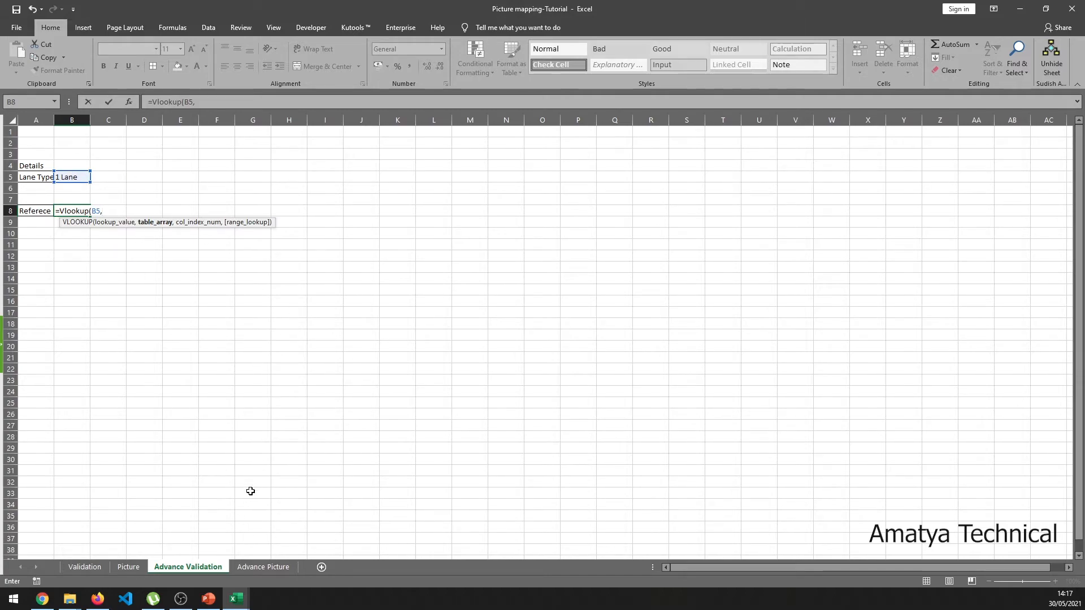
click(263, 568)
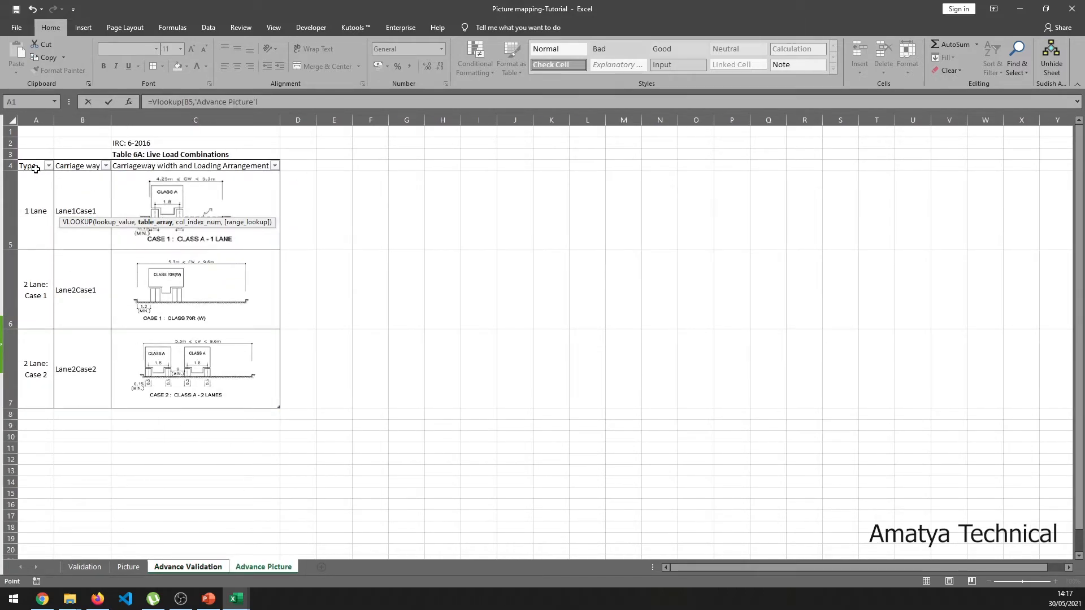
drag(36, 167, 237, 377)
text(,)
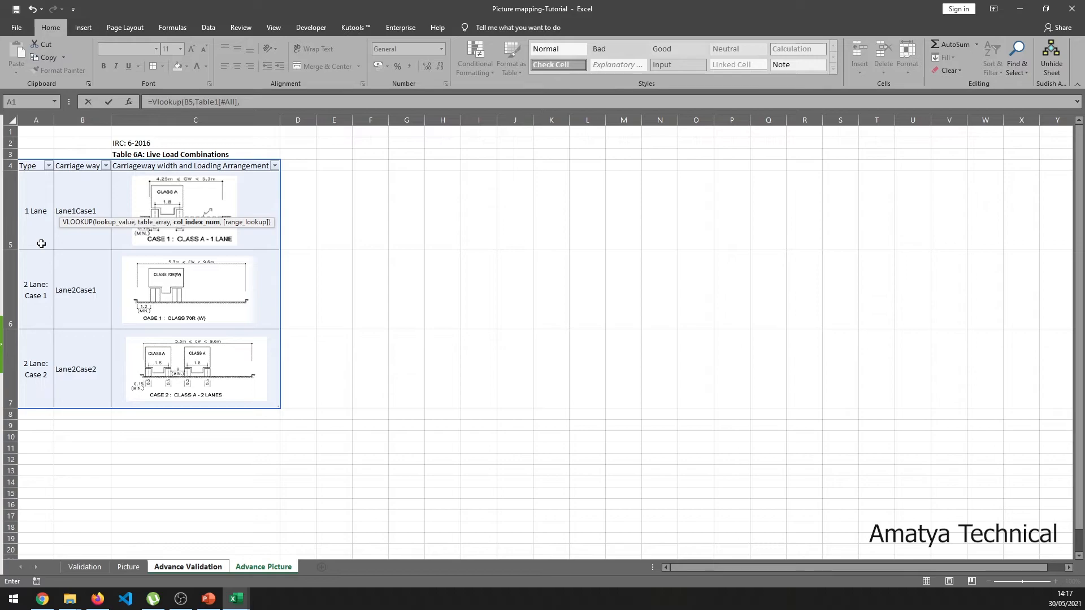
click(246, 104)
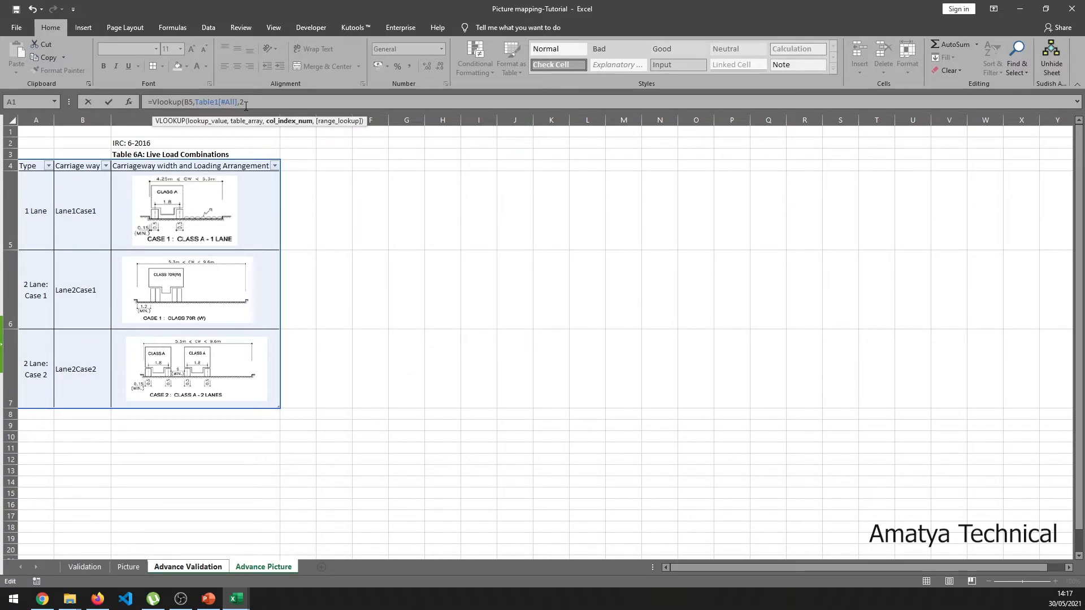
text(,0)
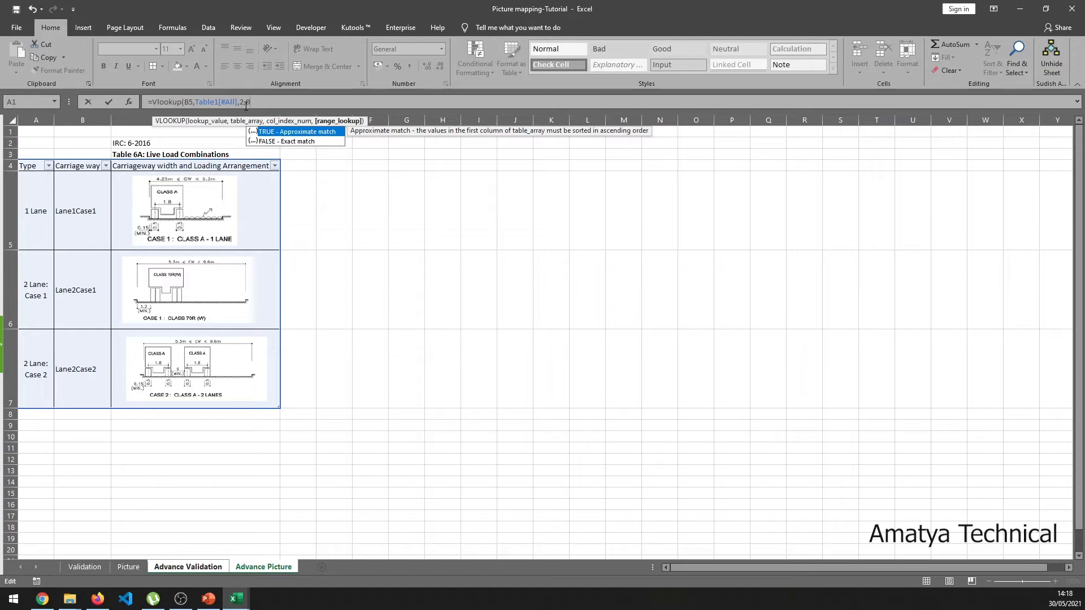
key(Down)
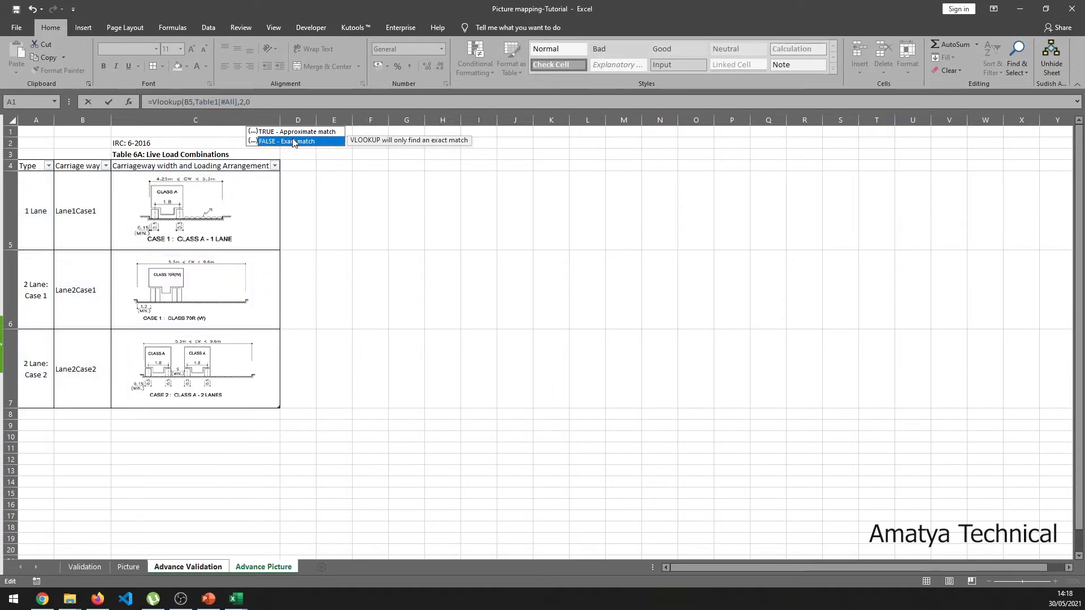
text(0)
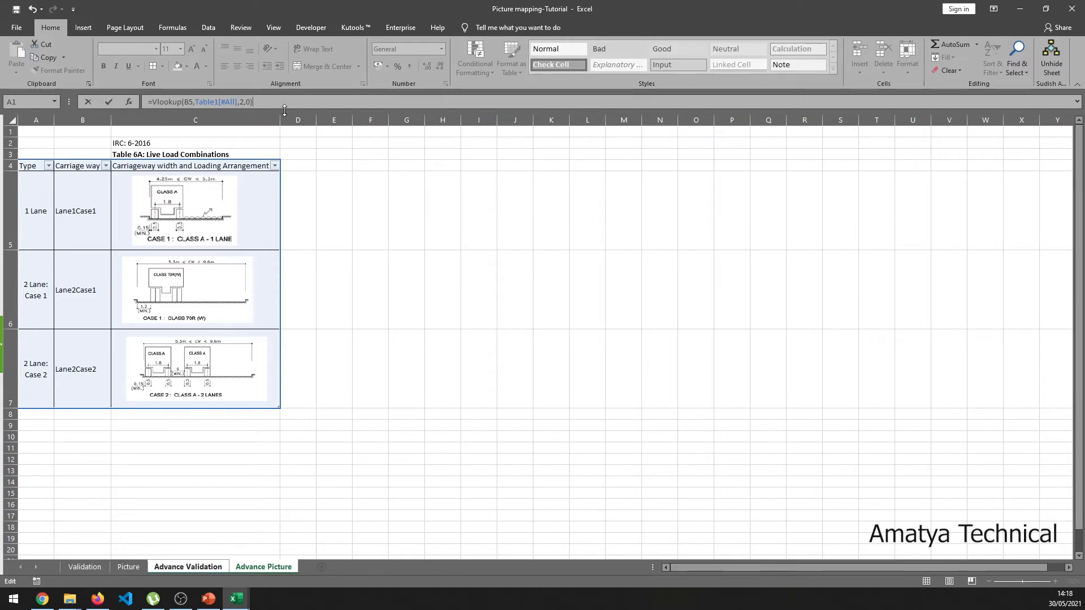
key(Return)
click(62, 211)
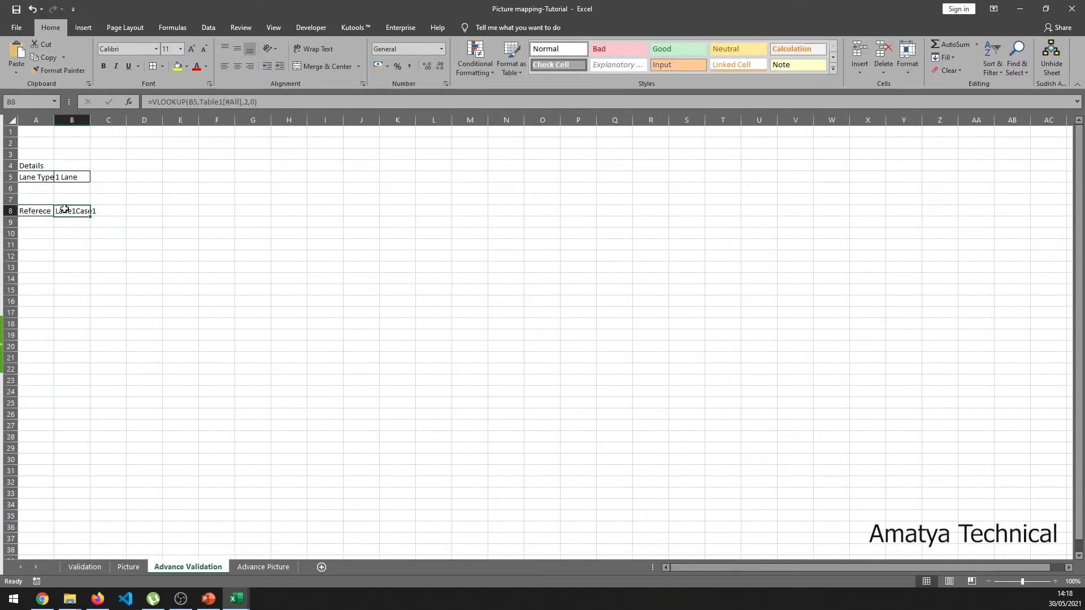
- Auto-fit column B and review the carriageway values on the Advance Picture sheet
double_click(89, 124)
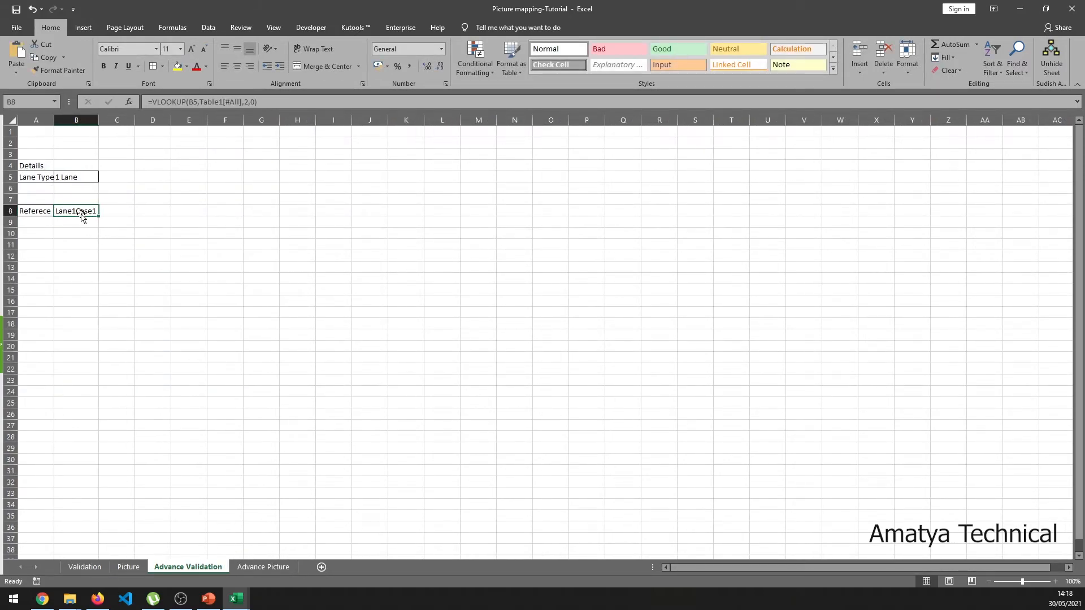
click(258, 568)
click(76, 223)
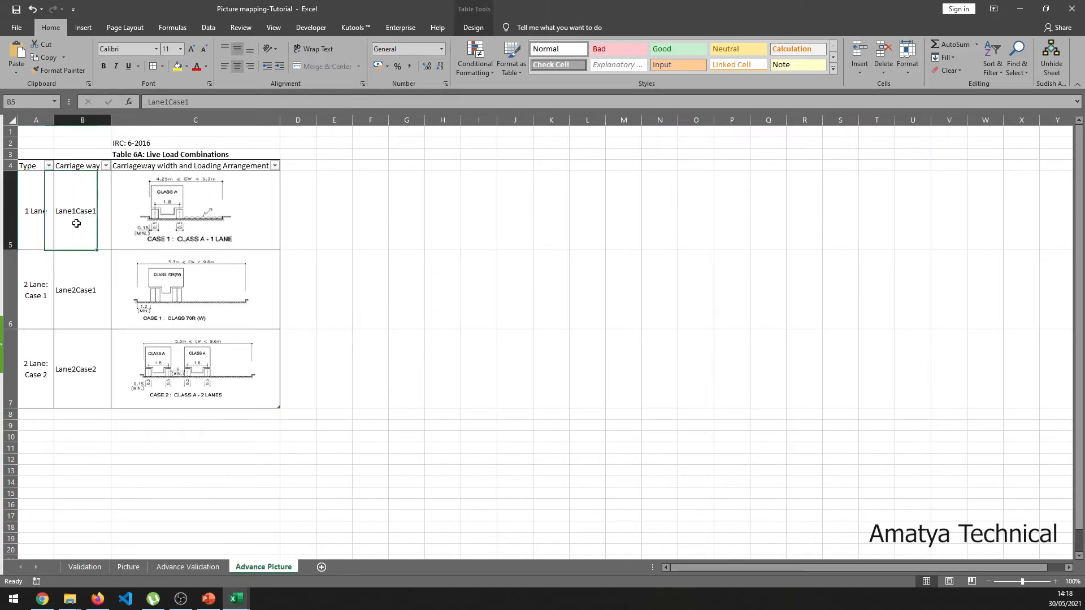
click(188, 567)
click(82, 187)
- Choose 2 Lane: Case 1 in B5 and confirm B8 returns Lane2Case1
click(86, 177)
click(104, 177)
click(81, 196)
click(84, 210)
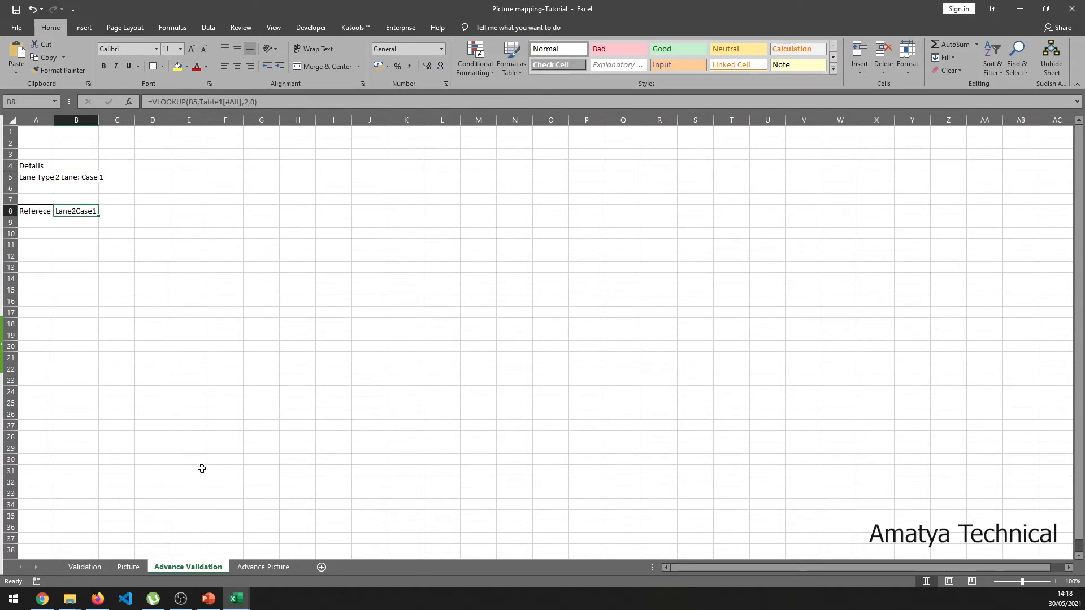
click(263, 567)
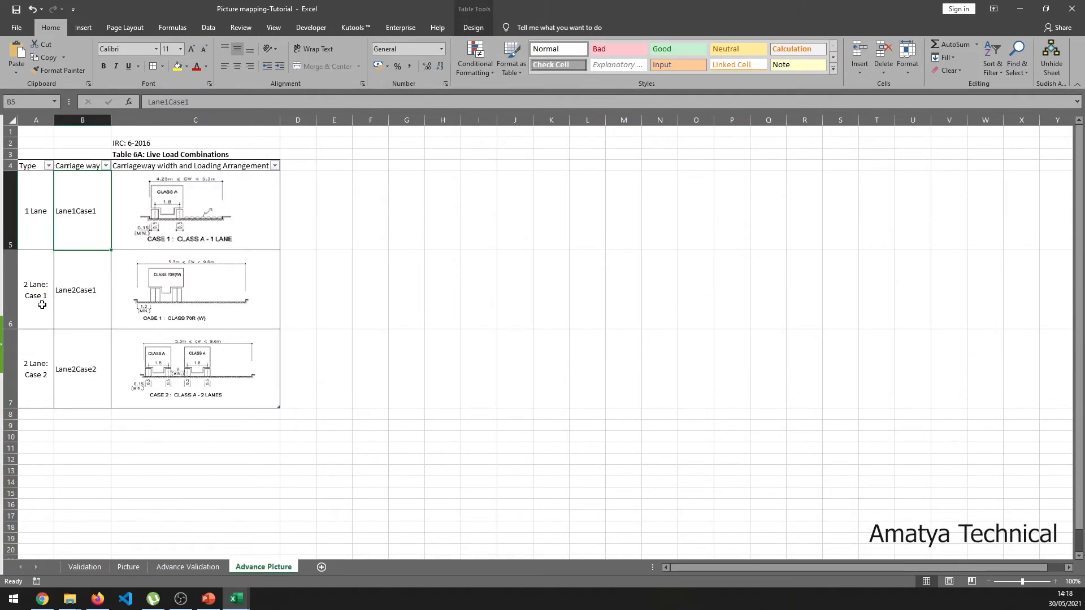
click(189, 566)
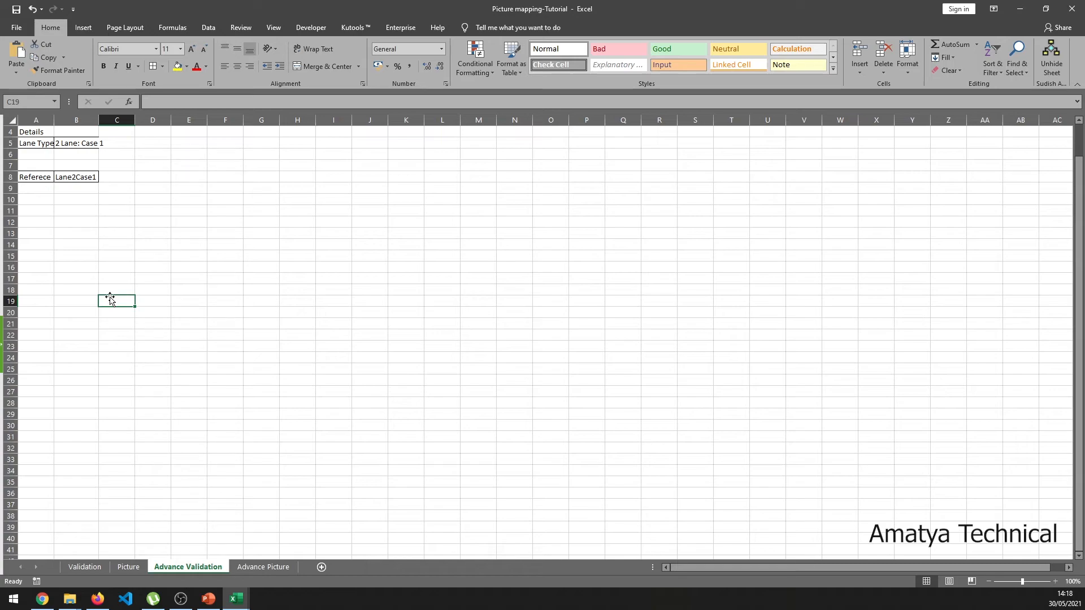
click(91, 178)
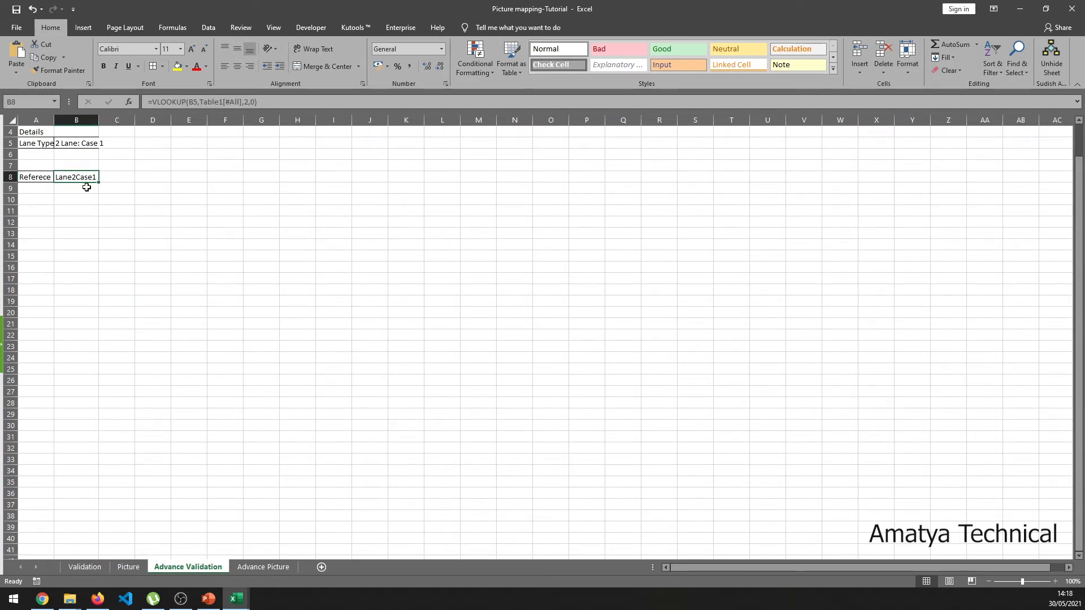
- In Name Manager, create the name Image2 referring to =INDIRECT('Advance Validation'!$B$8)
click(172, 28)
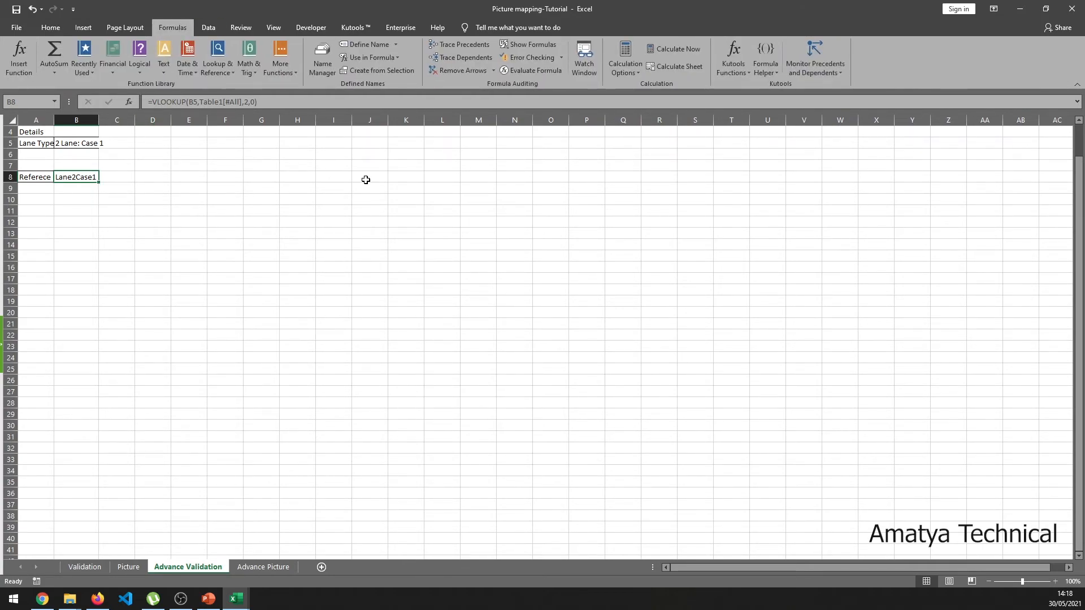
click(322, 60)
click(481, 107)
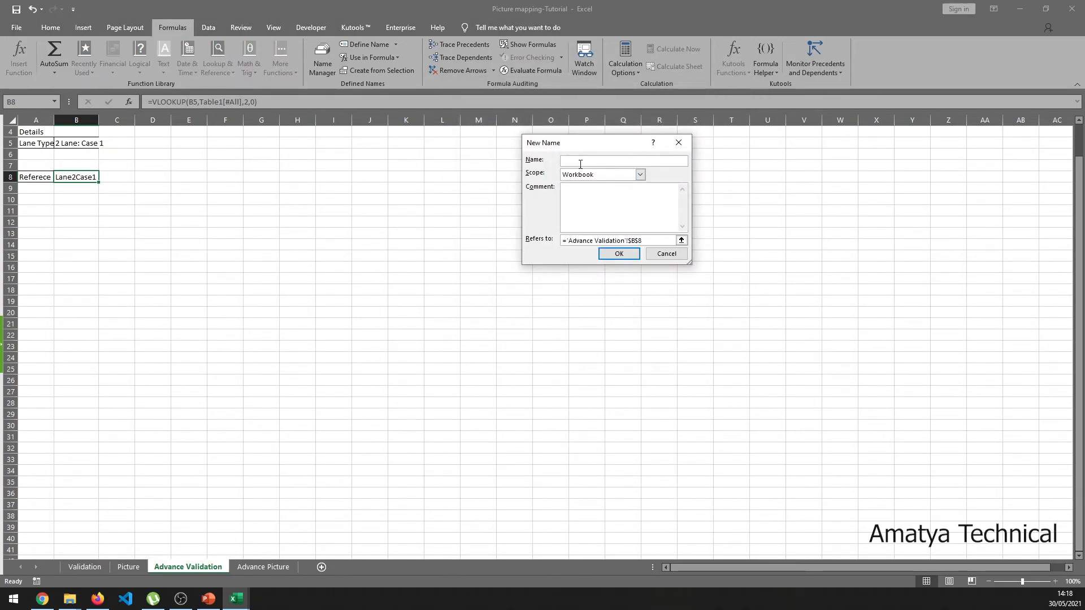
key(BackSpace)
key(BackSpace)
key(BackSpace)
click(567, 238)
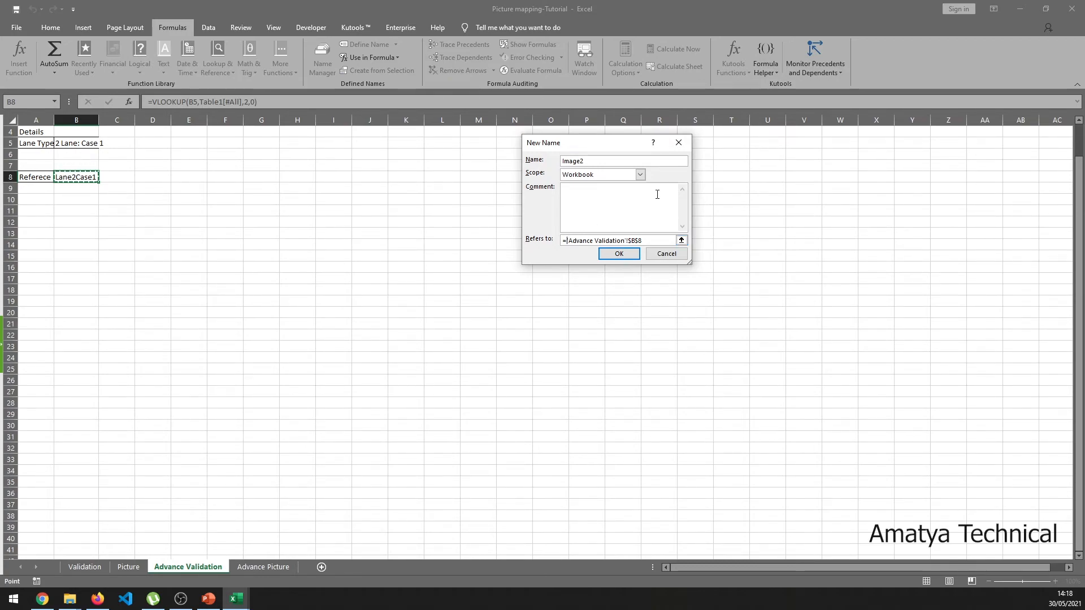
text(indirect)
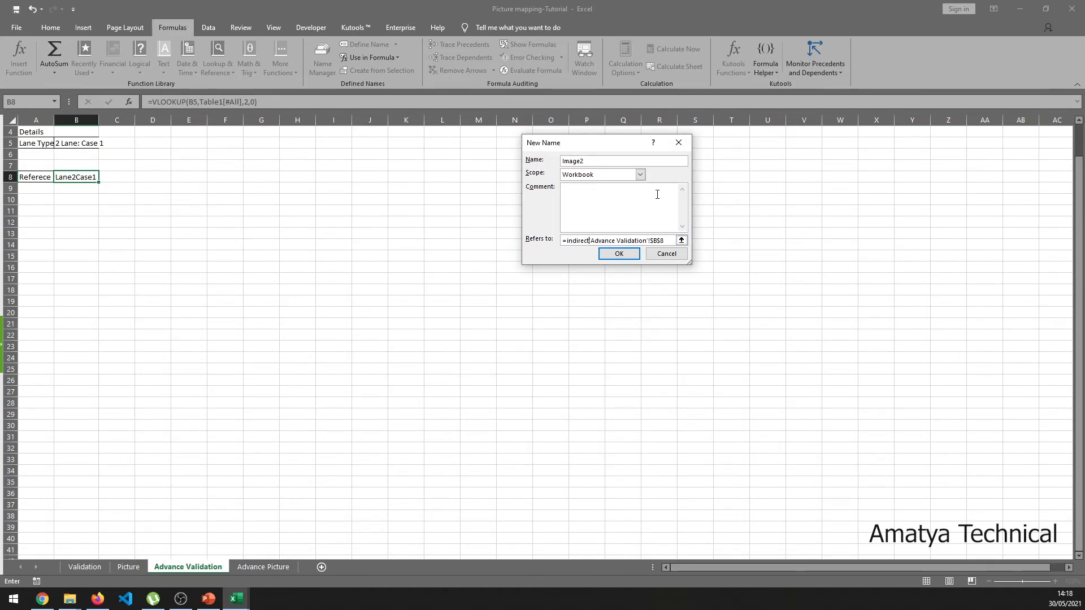
text(()
click(666, 243)
click(627, 252)
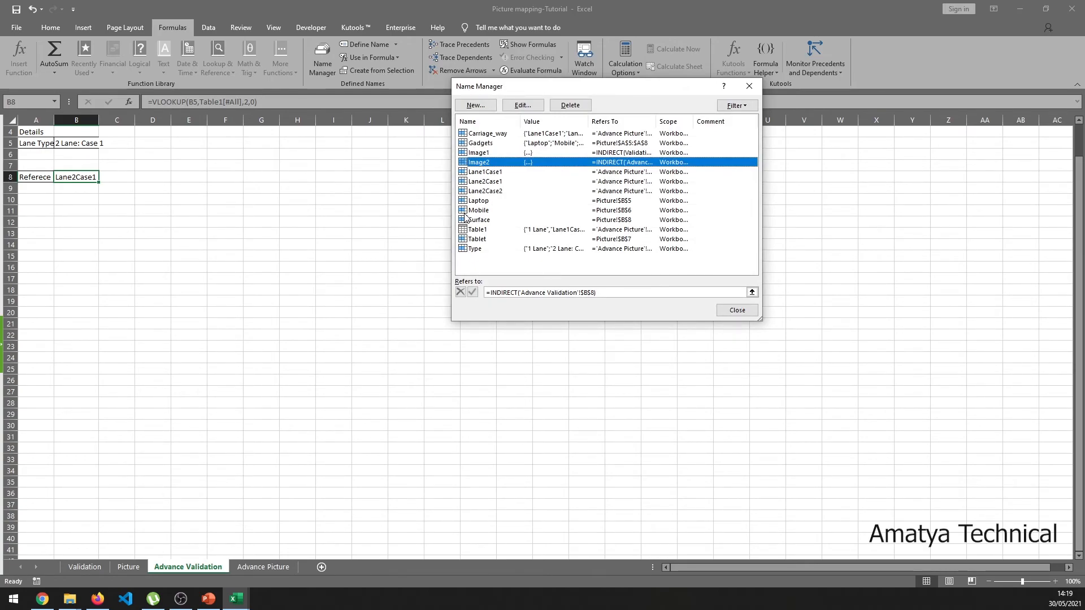
- Review the Lane1Case1 and Image2 references, then close Name Manager
click(483, 172)
click(482, 165)
click(752, 292)
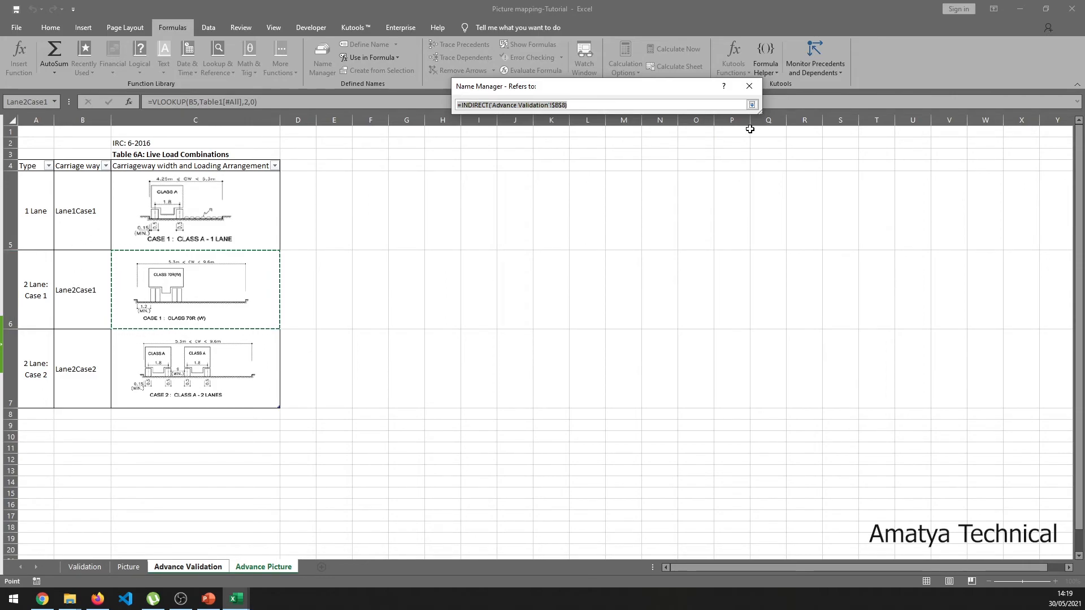
click(752, 105)
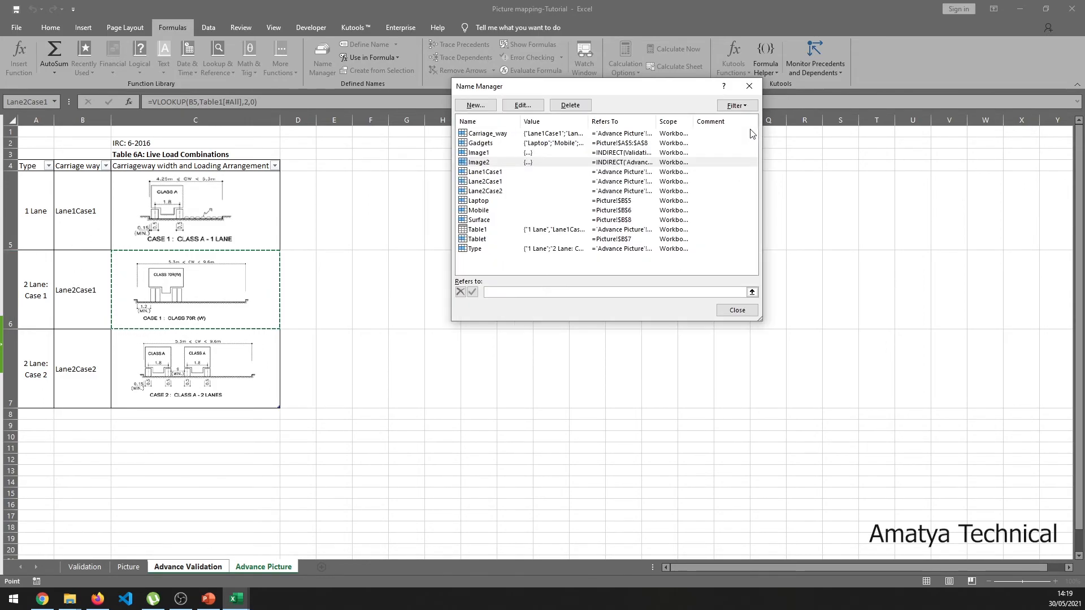
click(742, 313)
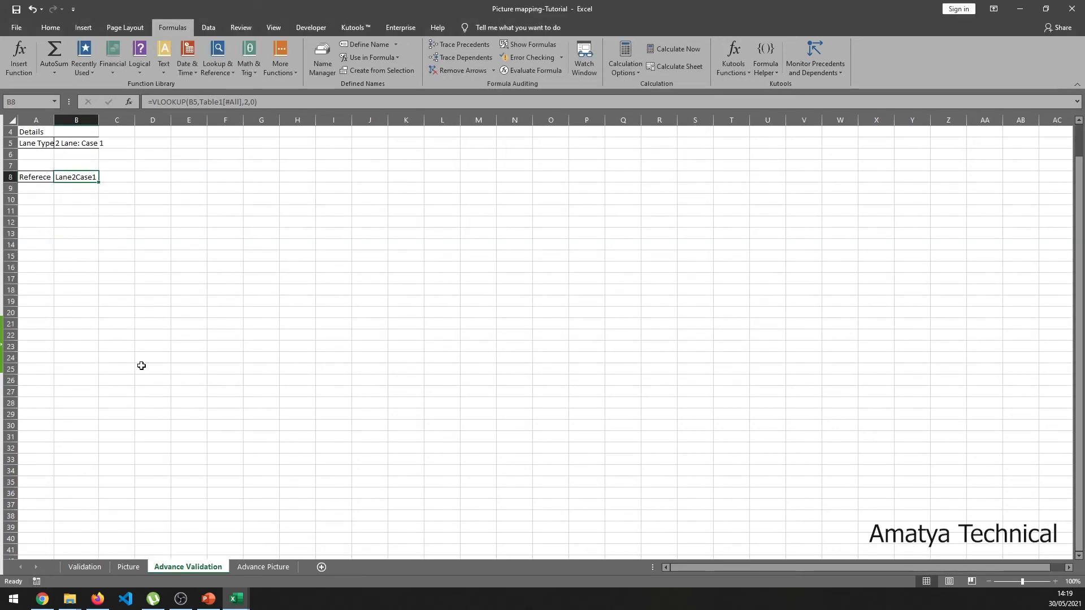
- Copy a lane diagram from Advance Picture and paste it below the reference near B10
click(142, 366)
click(283, 557)
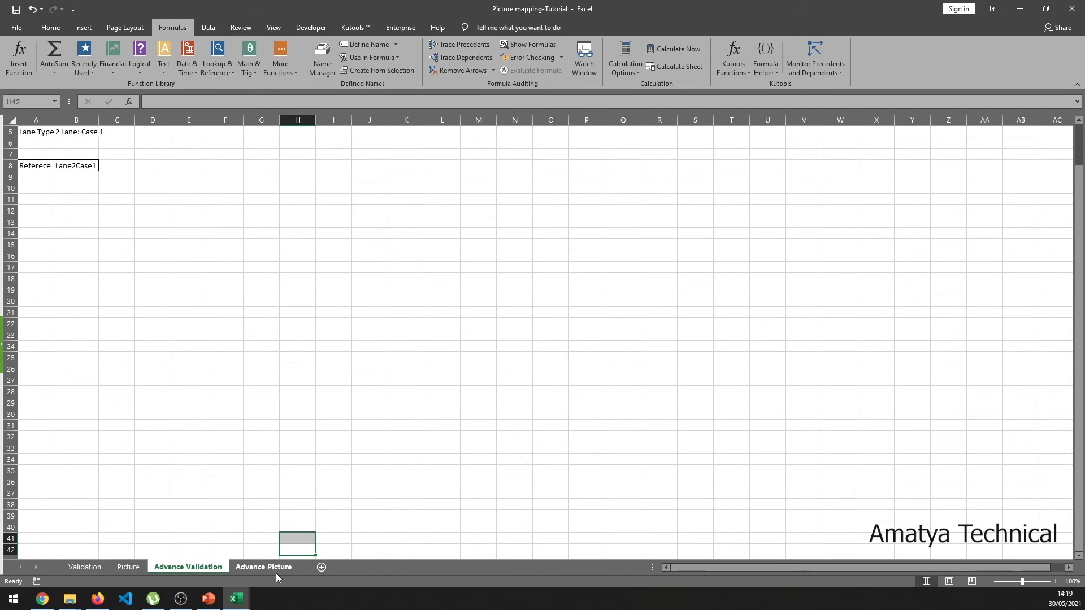
click(276, 570)
click(201, 297)
click(214, 366)
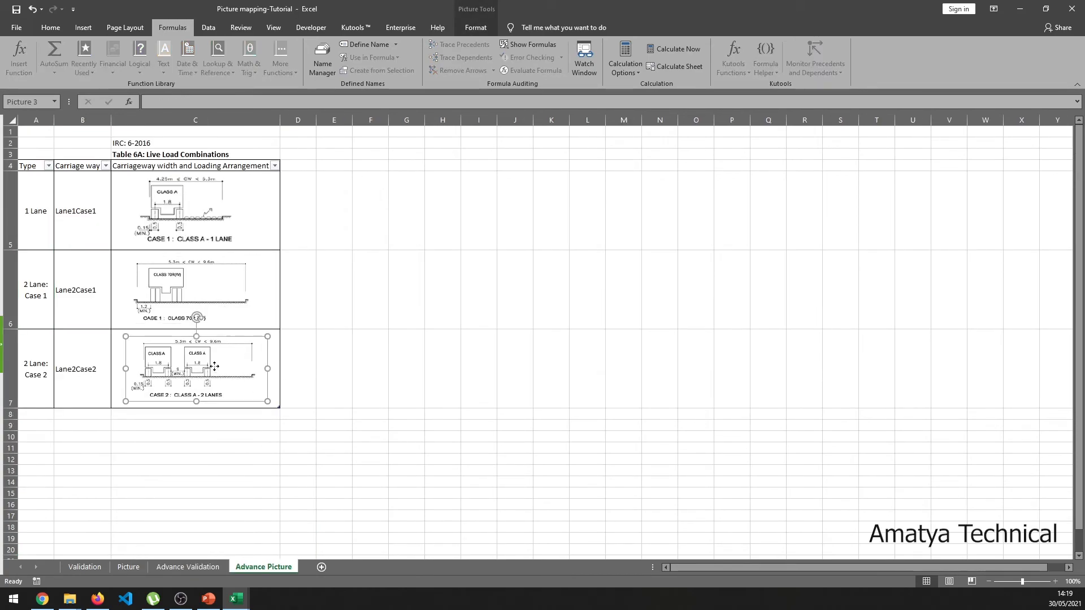
click(197, 566)
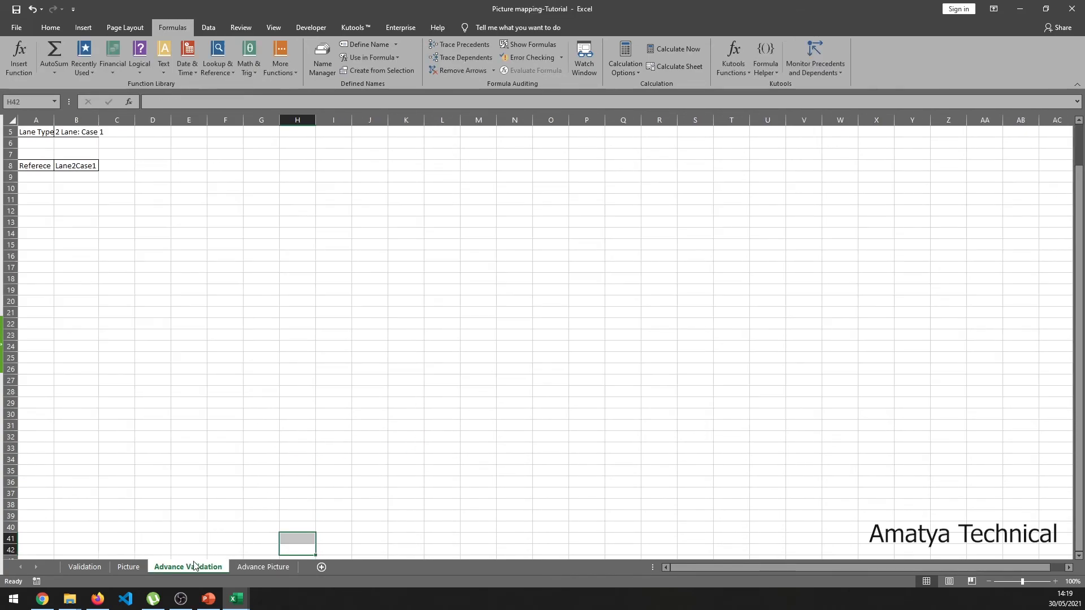
click(85, 193)
key(ctrl+v)
drag(136, 218, 140, 239)
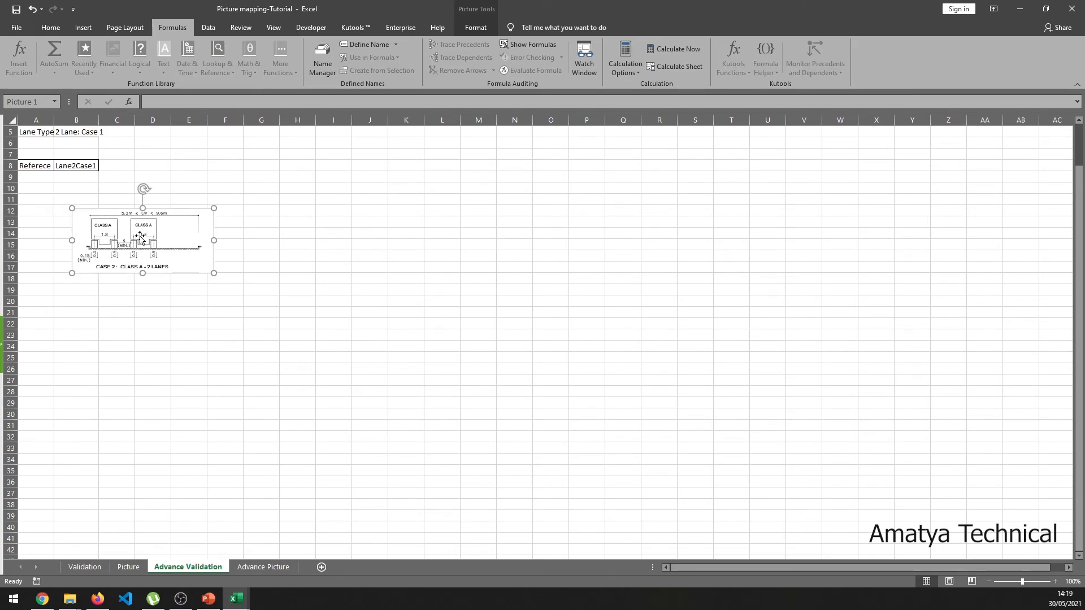
- Link the pasted picture to the name Image2 with the formula =Image2
click(158, 104)
text(=im)
key(Down)
key(Down)
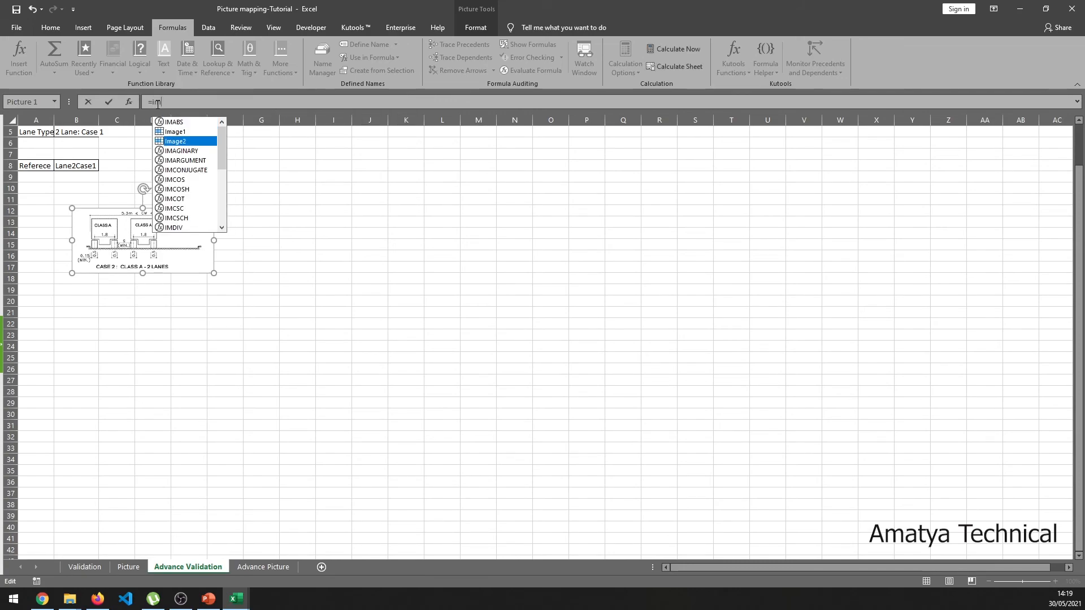
key(Return)
click(540, 333)
text(a)
key(Down)
key(Down)
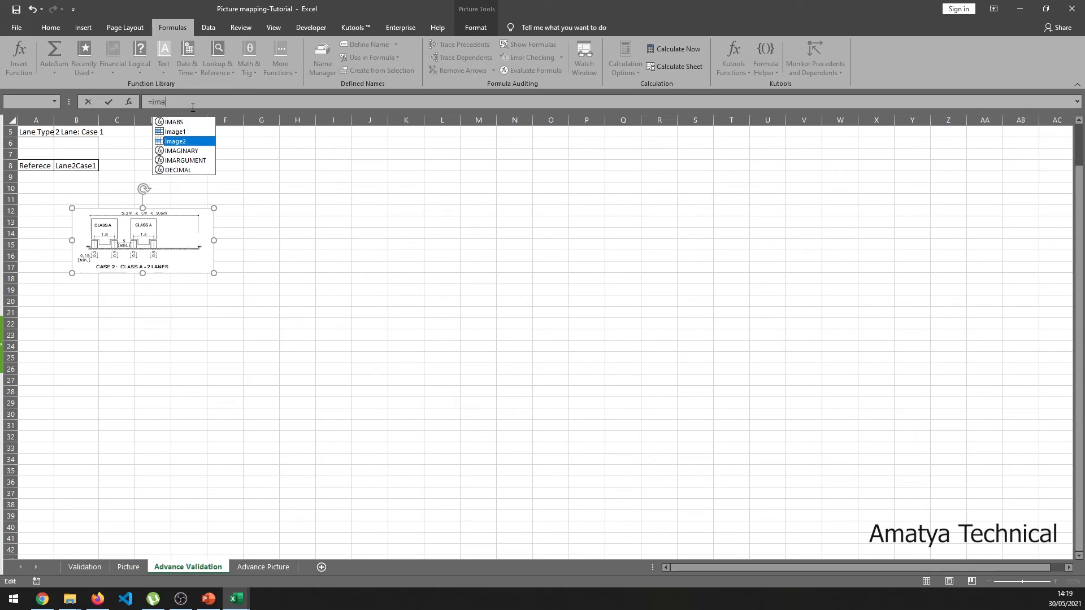
double_click(183, 142)
click(202, 154)
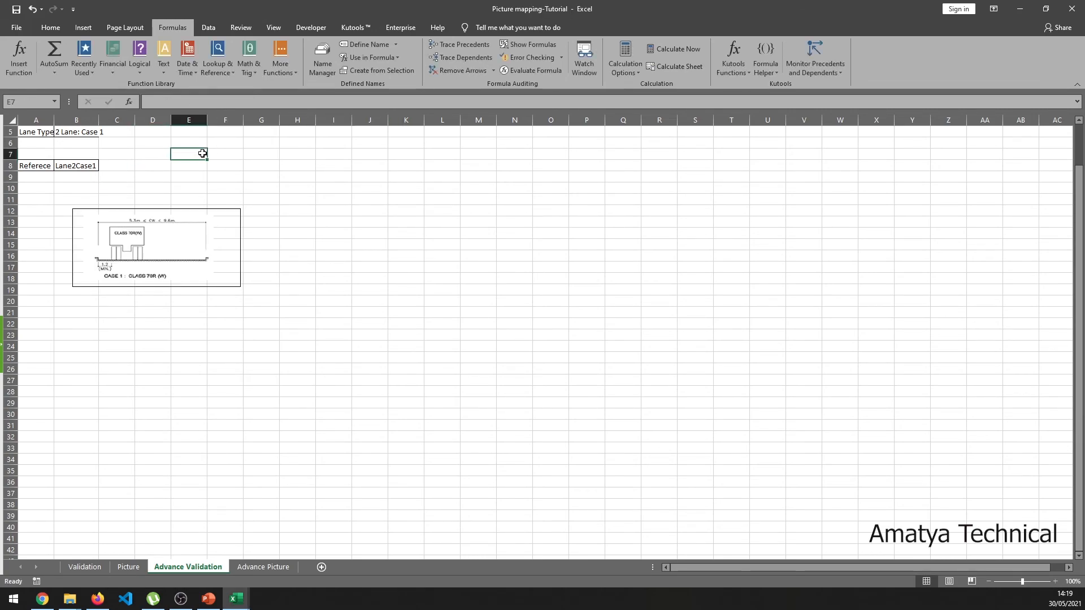
- Auto-fit column B and set the B5 lane type to 1 Lane
double_click(99, 119)
click(83, 166)
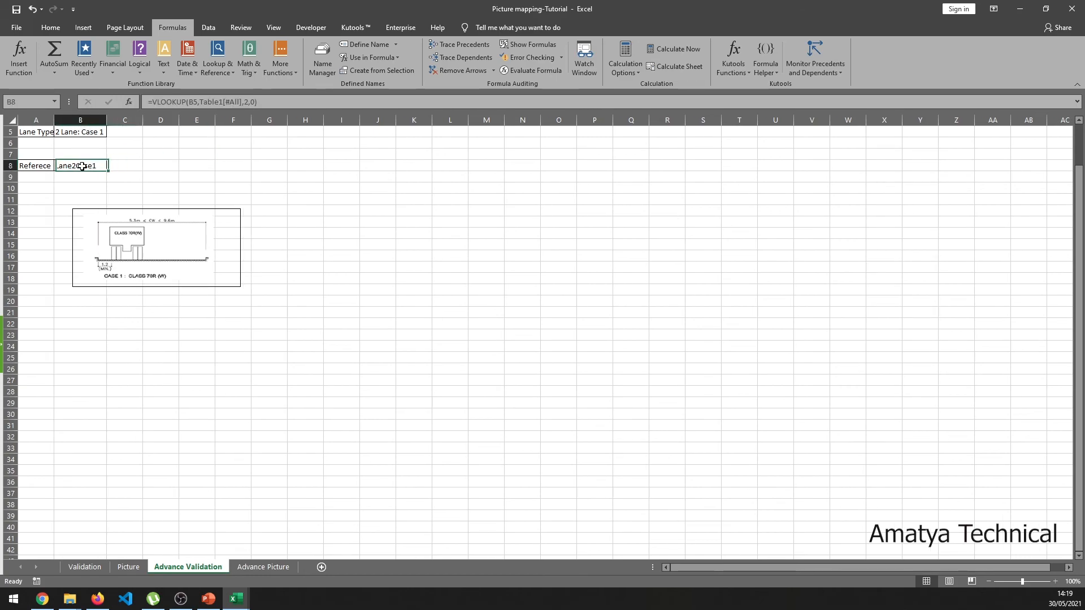
scroll(74, 236, up, 2)
click(88, 177)
click(111, 177)
click(84, 187)
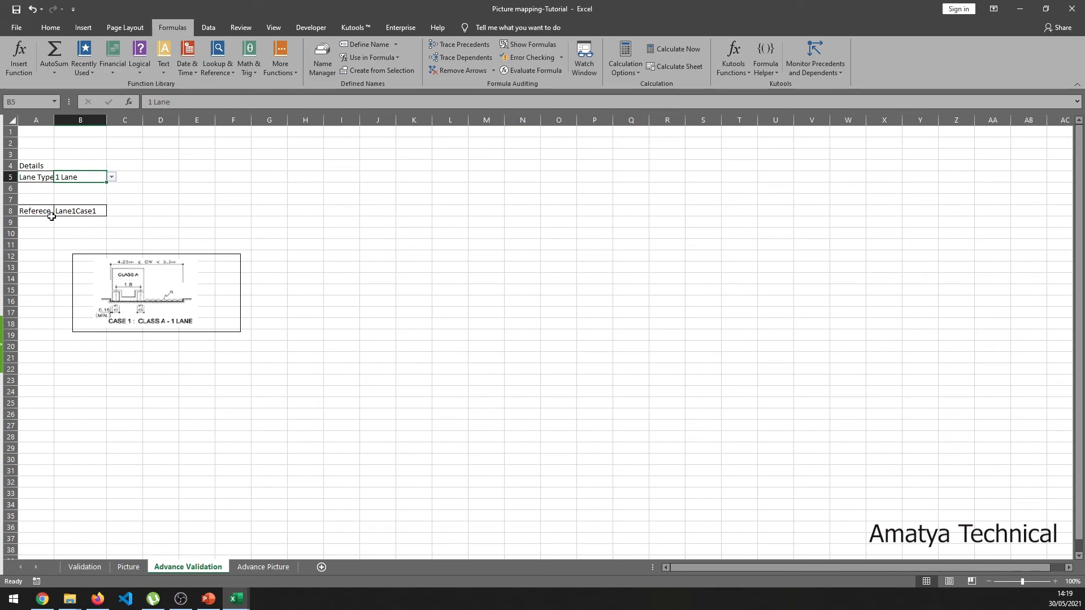
click(79, 215)
- Compare the linked picture with the 1 Lane diagram on Advance Picture and recheck B5 and B8
click(148, 308)
click(258, 566)
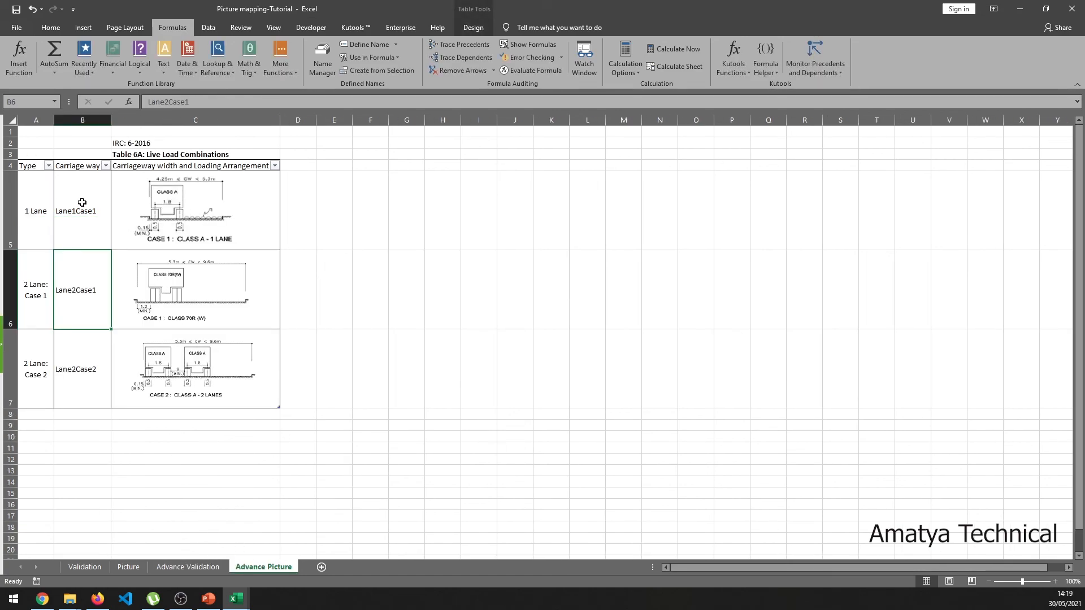
click(219, 216)
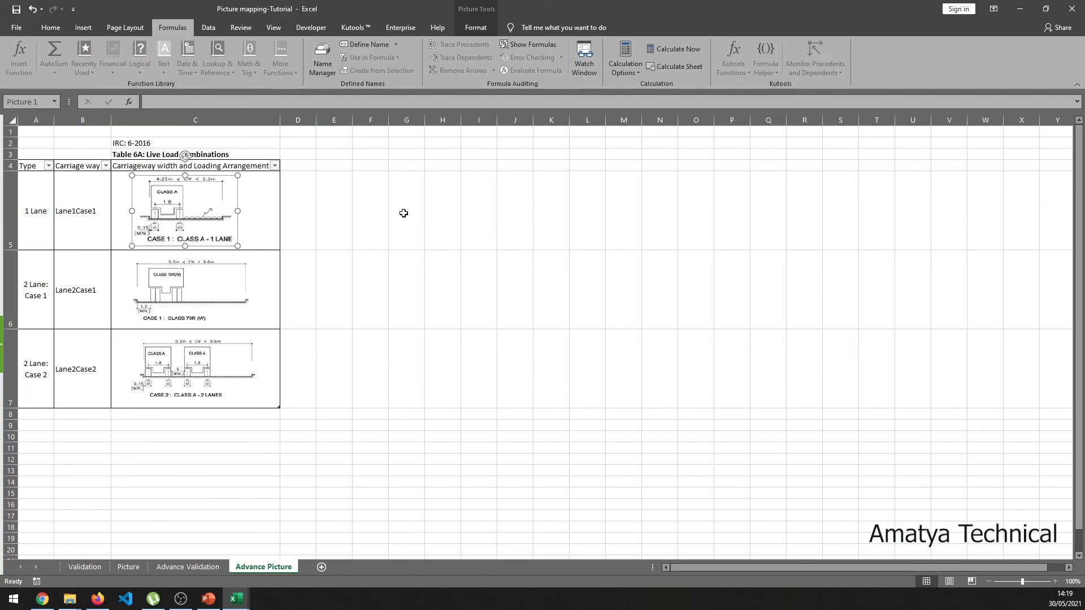
click(215, 567)
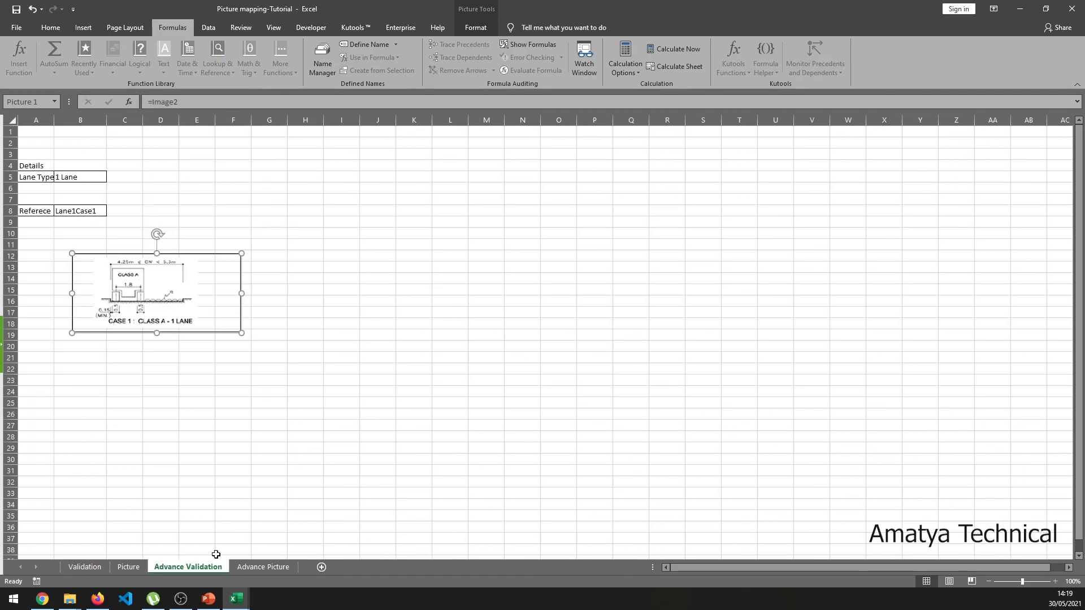
click(209, 350)
click(404, 272)
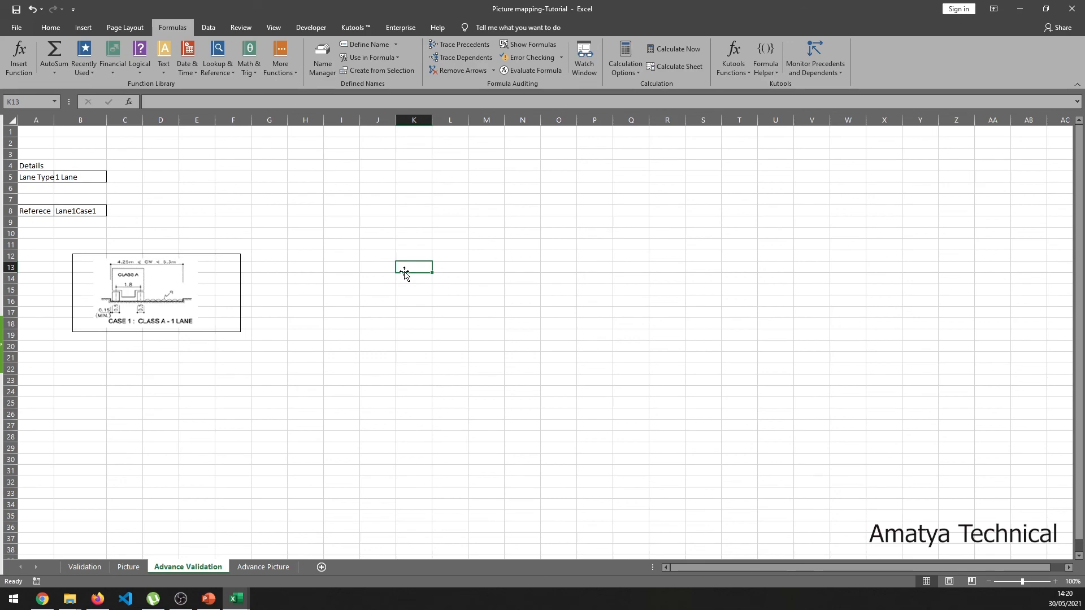
click(70, 180)
click(68, 210)
click(72, 178)
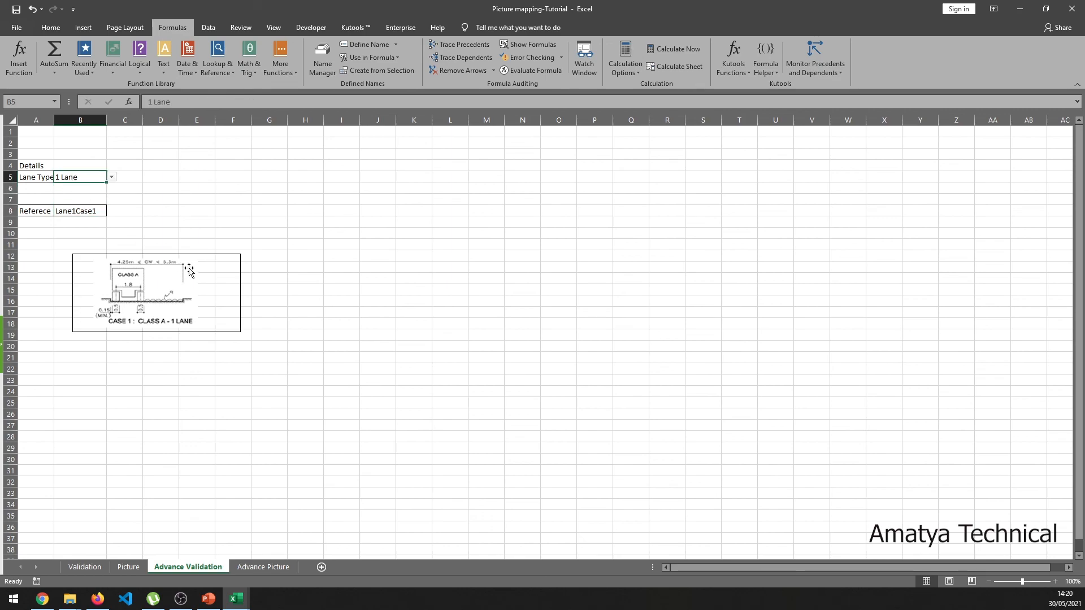
click(341, 246)
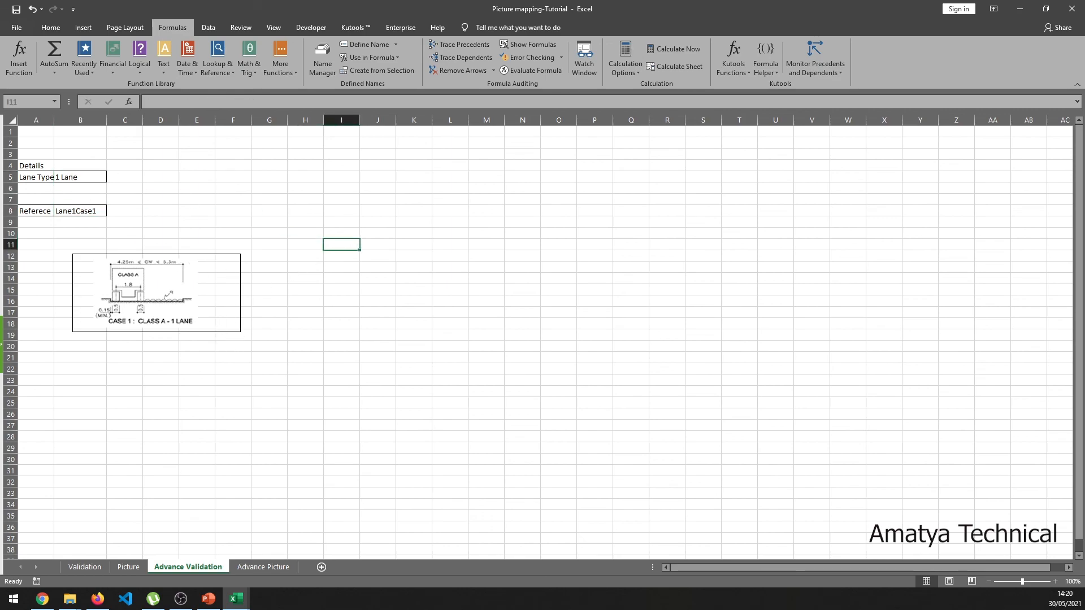